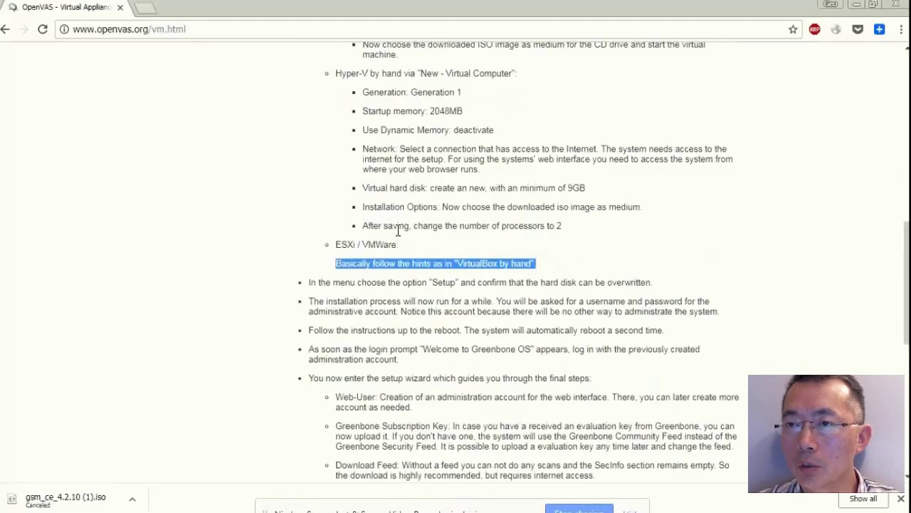
Review the VM install hints, then restore Chrome down to reveal the vSphere Client and Downloads folder.
scroll(399, 229, up, 2)
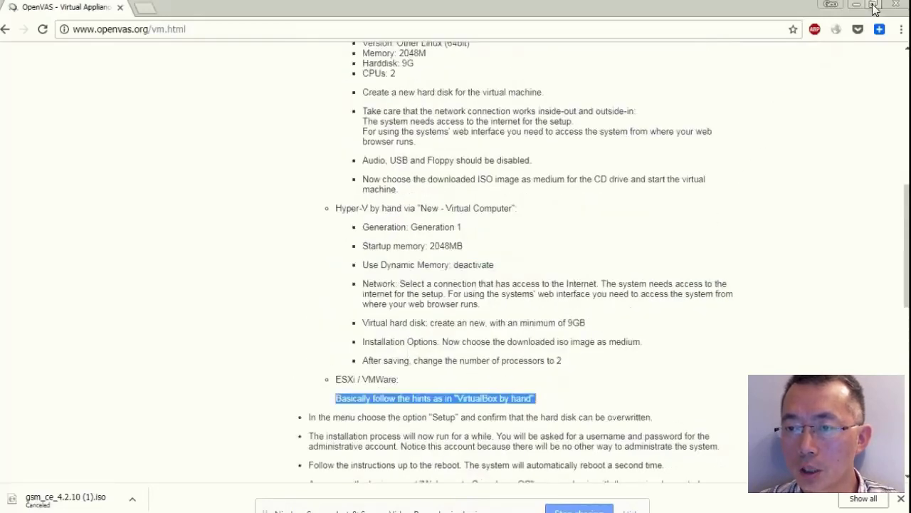
click(872, 4)
click(400, 16)
click(279, 415)
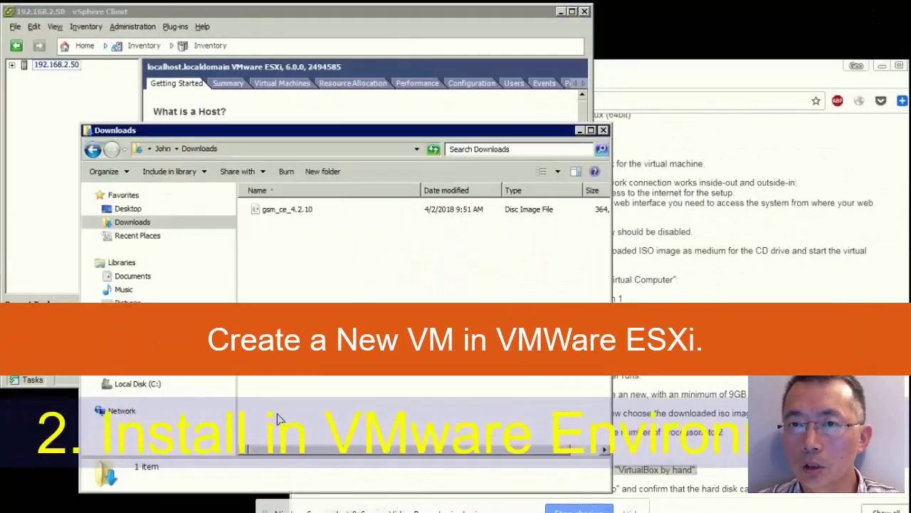
Select the gsm_ce_4.2.10 ISO in Downloads, then maximize the vSphere Client window.
click(328, 211)
click(591, 131)
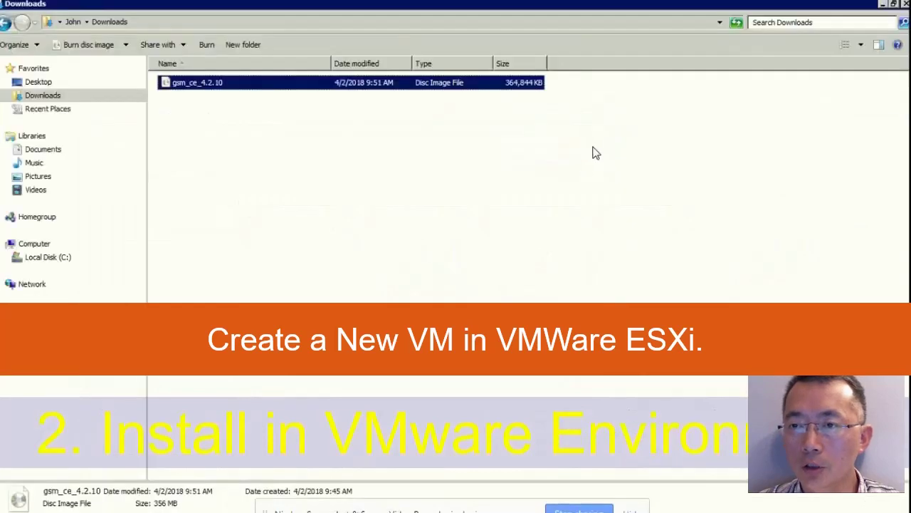
click(894, 3)
click(493, 25)
double_click(493, 19)
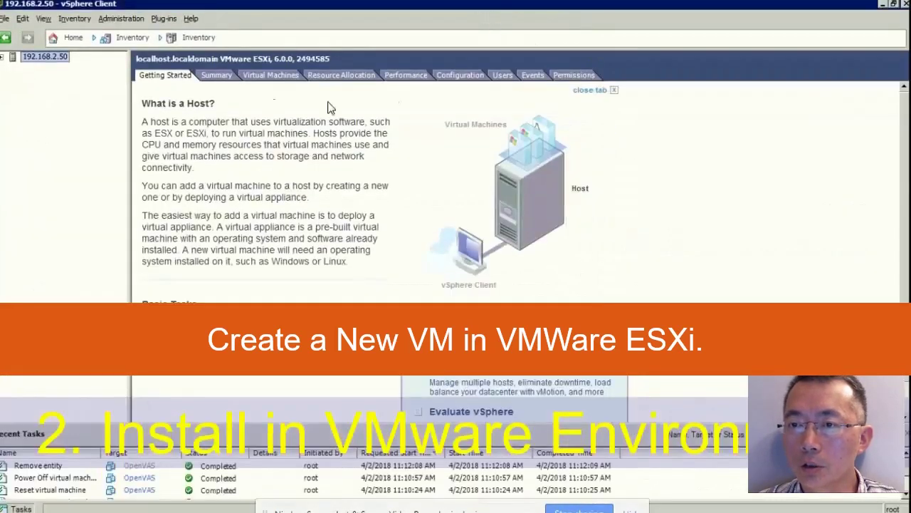
Start a custom new VM on host 192.168.2.50 named OpenVAS on the Local1T datastore.
right_click(57, 58)
click(64, 66)
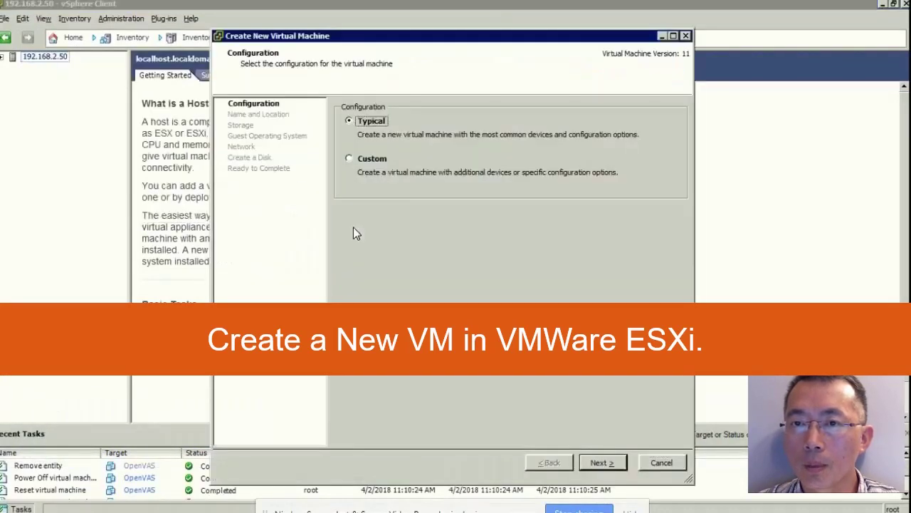
click(381, 160)
click(601, 462)
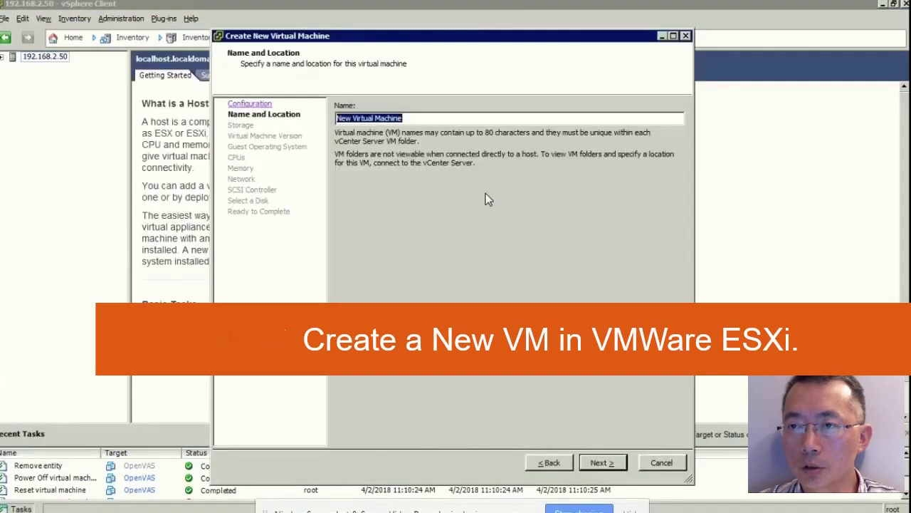
text(OpenVAS)
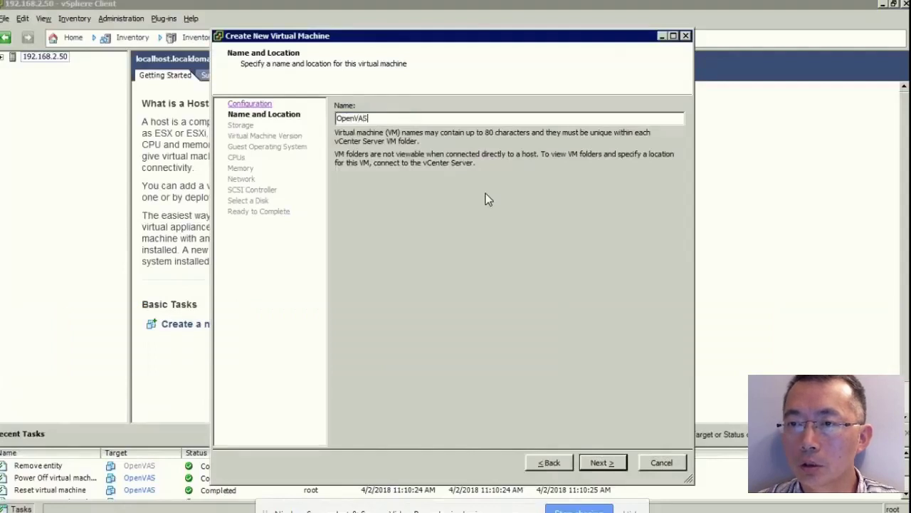
key(Return)
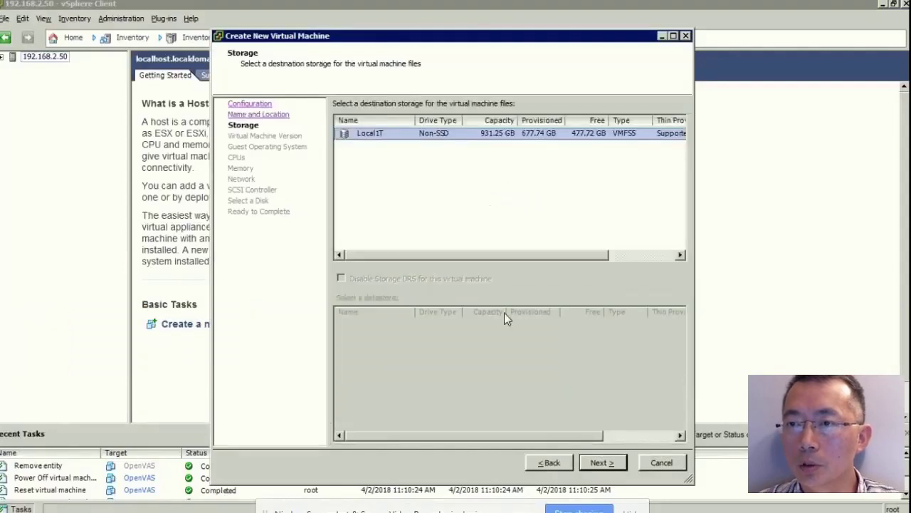
click(601, 462)
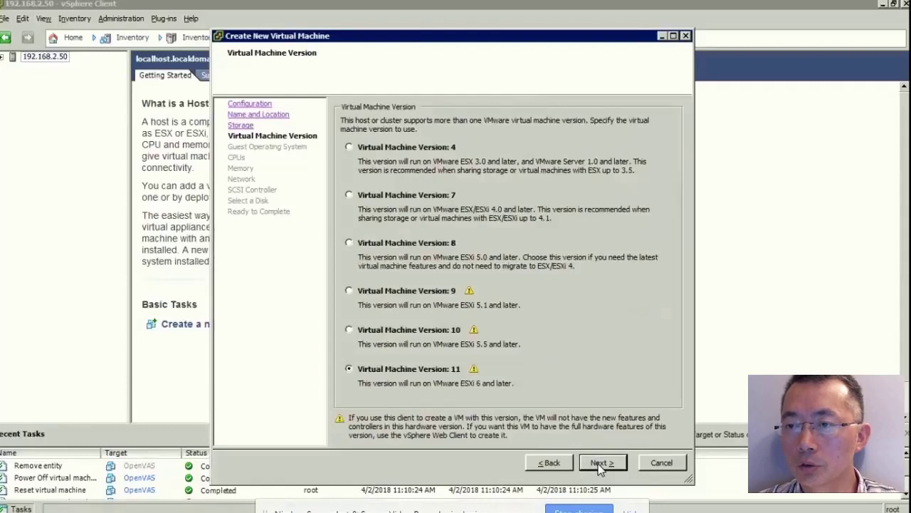
Choose virtual machine version 8 and Other Linux (64-bit) as the guest OS.
click(449, 247)
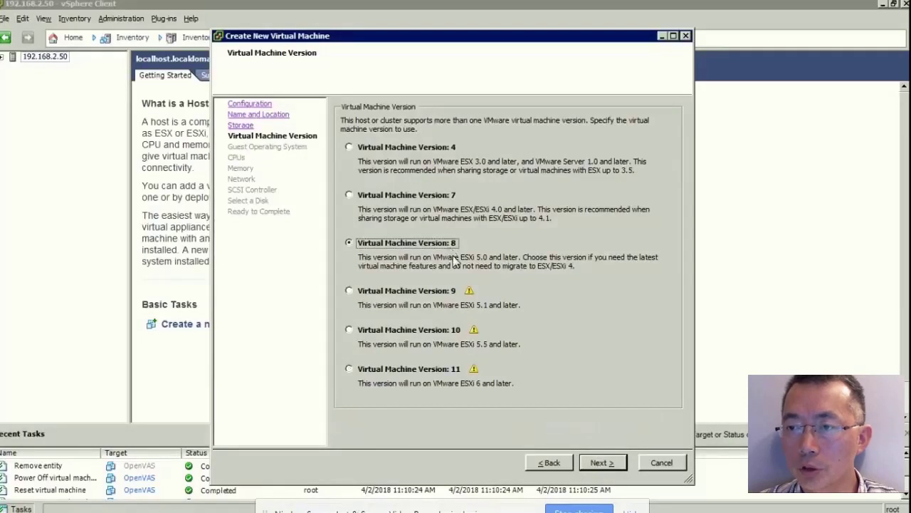
click(601, 465)
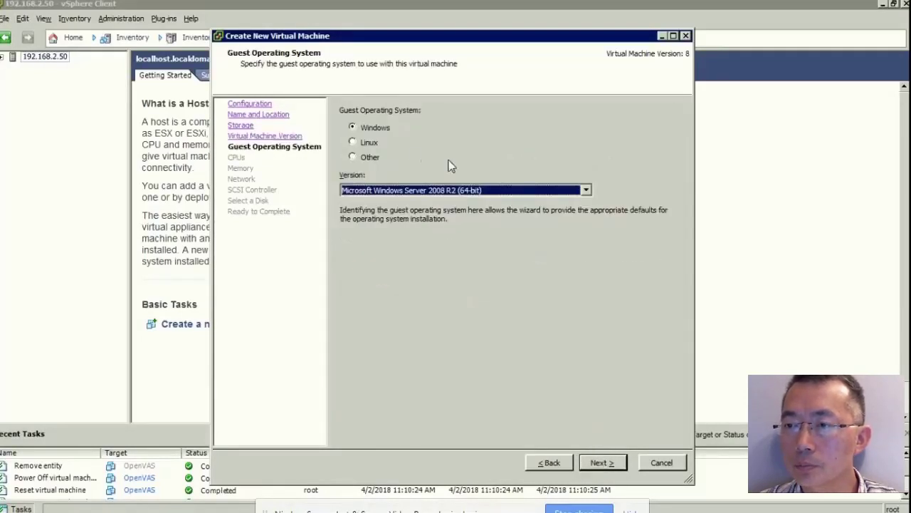
click(378, 143)
click(424, 190)
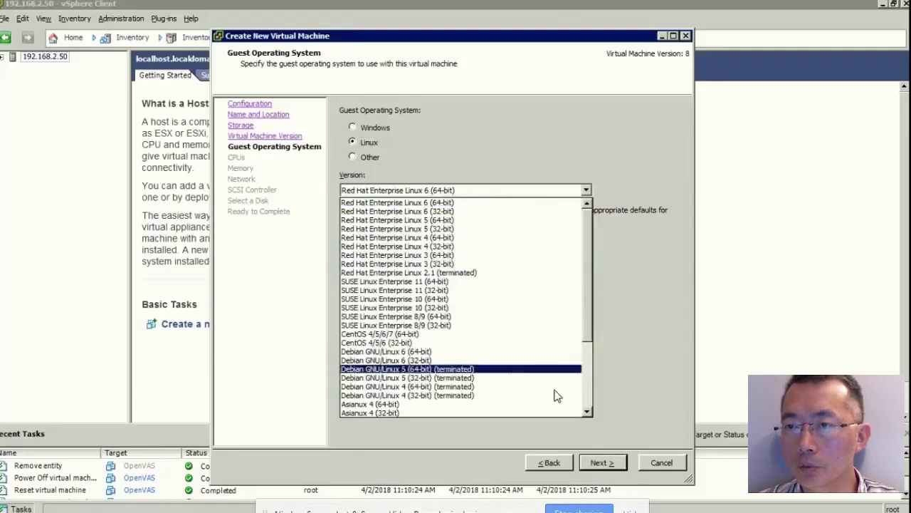
scroll(584, 399, down, 4)
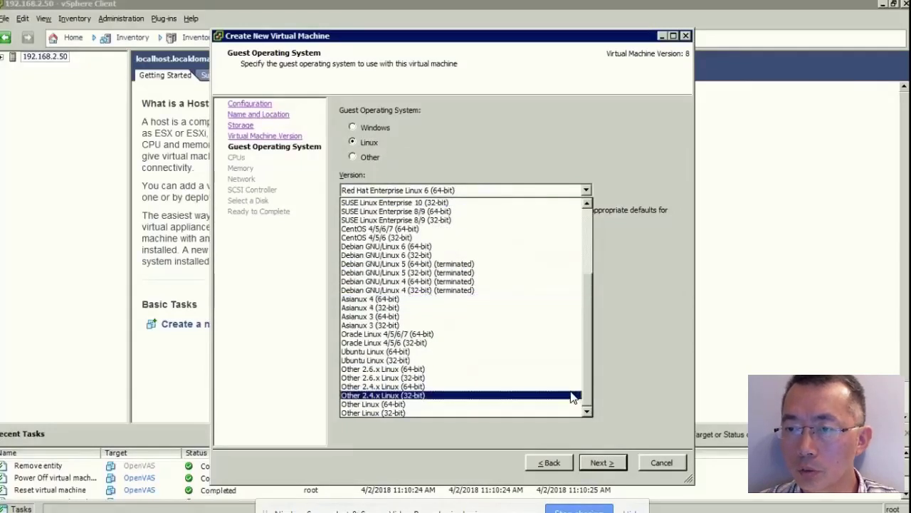
click(563, 404)
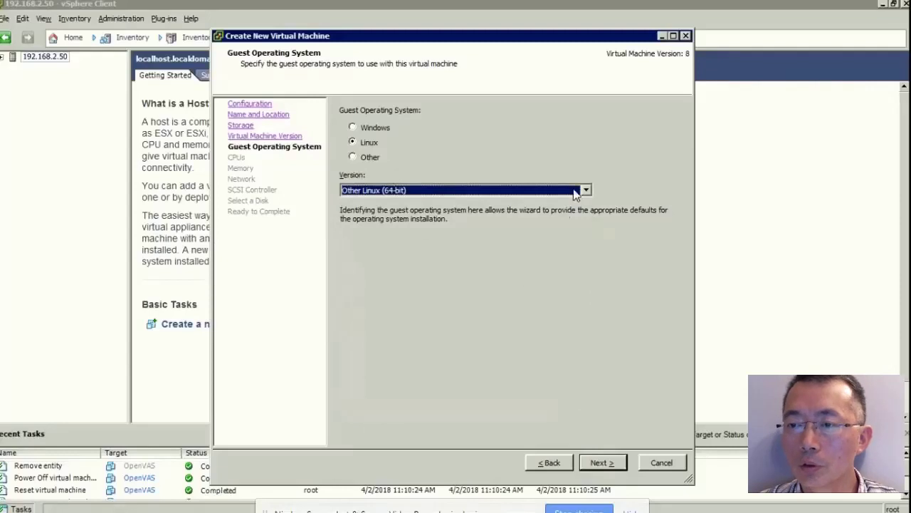
click(598, 464)
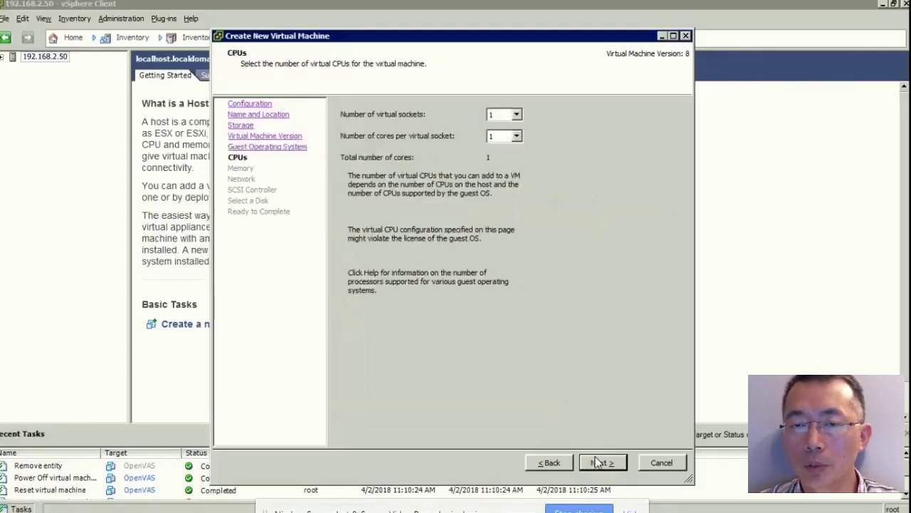
Give the VM two virtual sockets and 2 GB of memory.
click(518, 116)
click(502, 134)
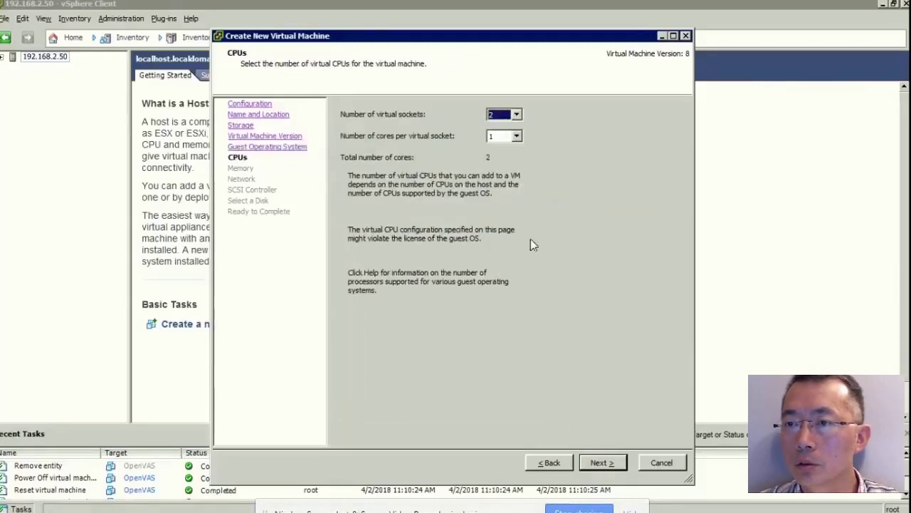
click(595, 463)
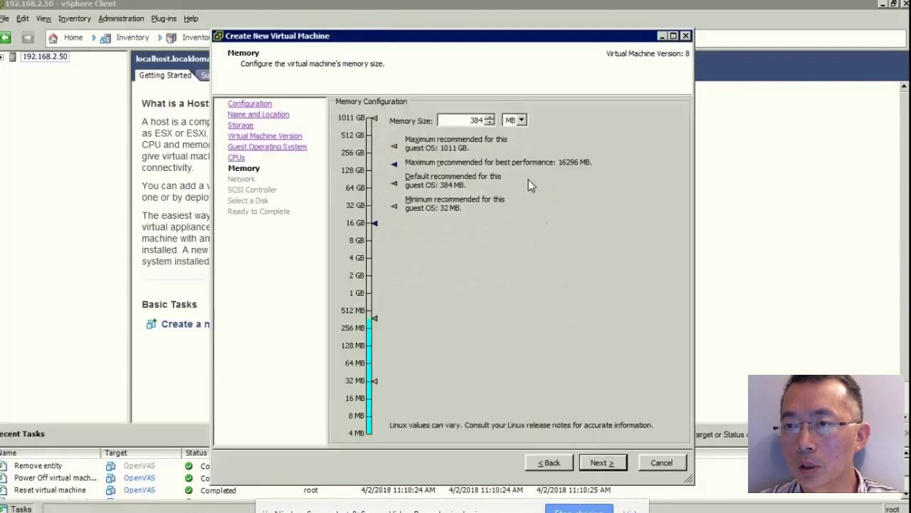
click(521, 121)
click(516, 141)
click(490, 117)
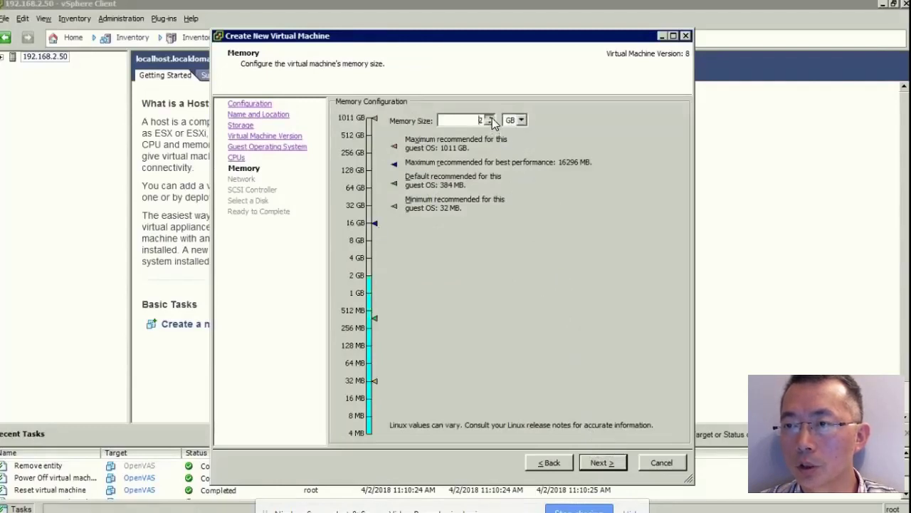
click(597, 464)
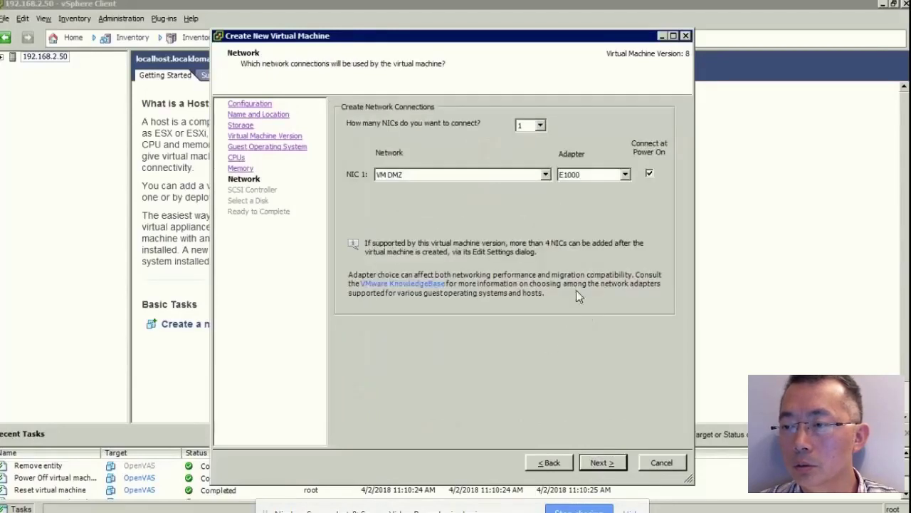
Accept the VM DMZ network, SCSI controller and new disk defaults, and choose to edit settings before finishing.
click(604, 461)
click(605, 464)
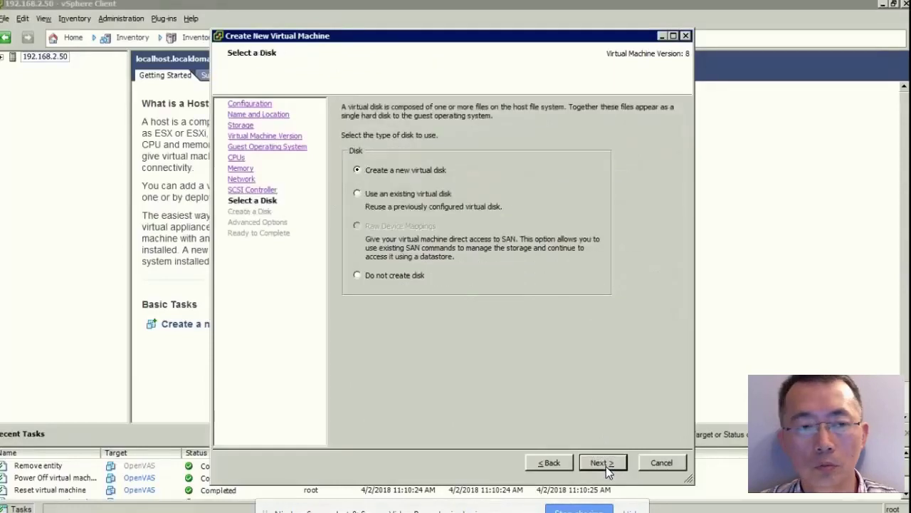
click(606, 464)
click(606, 464)
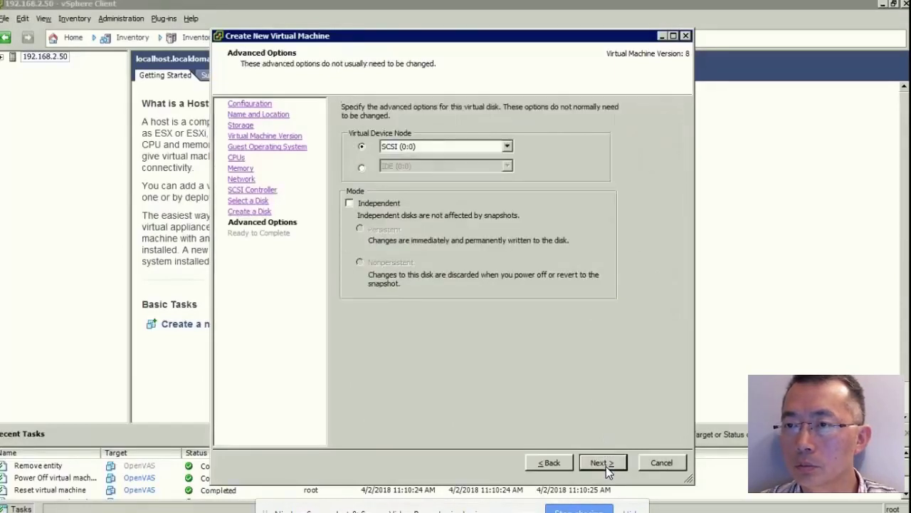
click(599, 462)
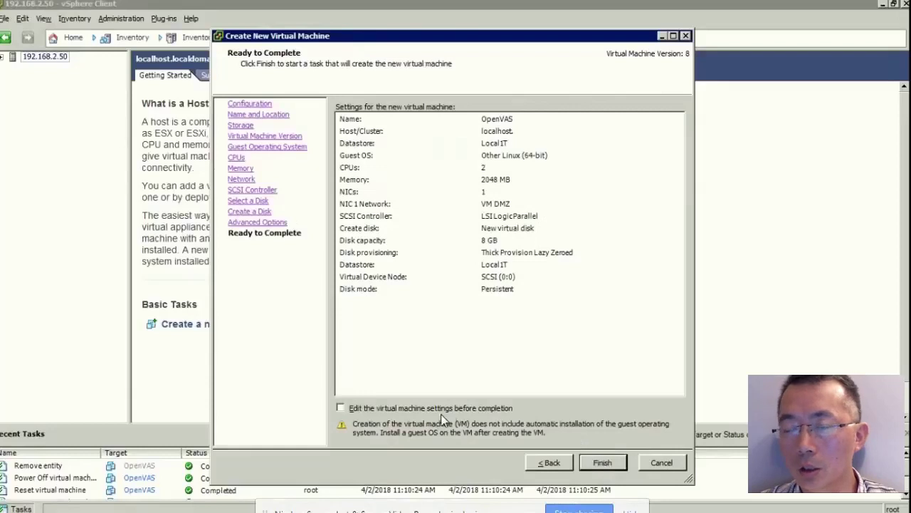
click(442, 409)
click(602, 464)
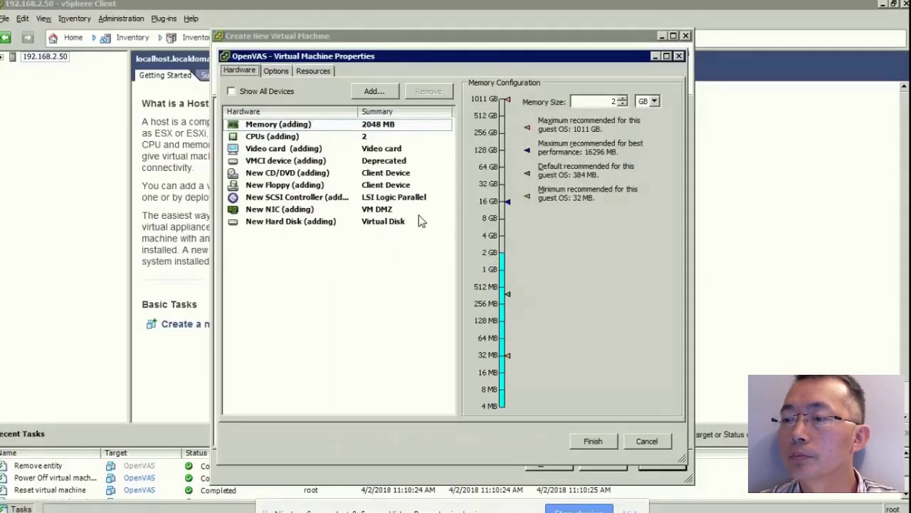
Remove the floppy drive and finish creating the OpenVAS VM.
click(338, 186)
click(418, 94)
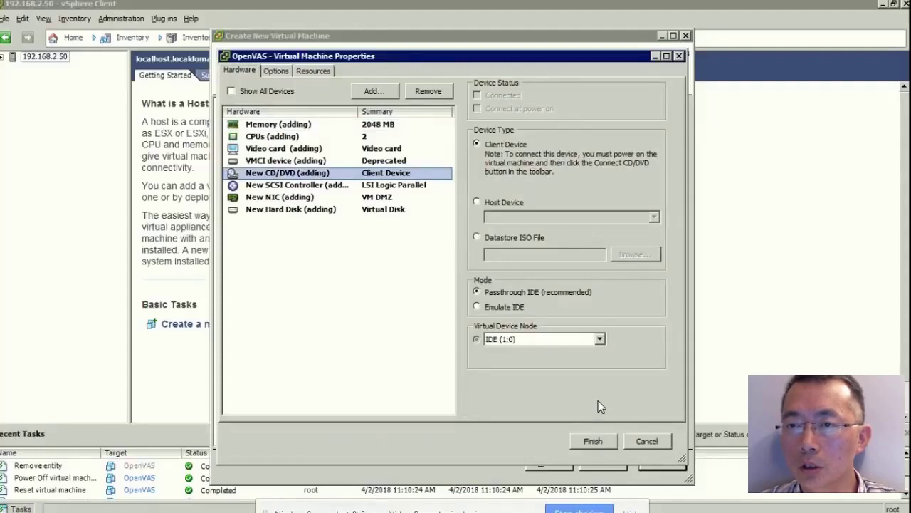
click(594, 441)
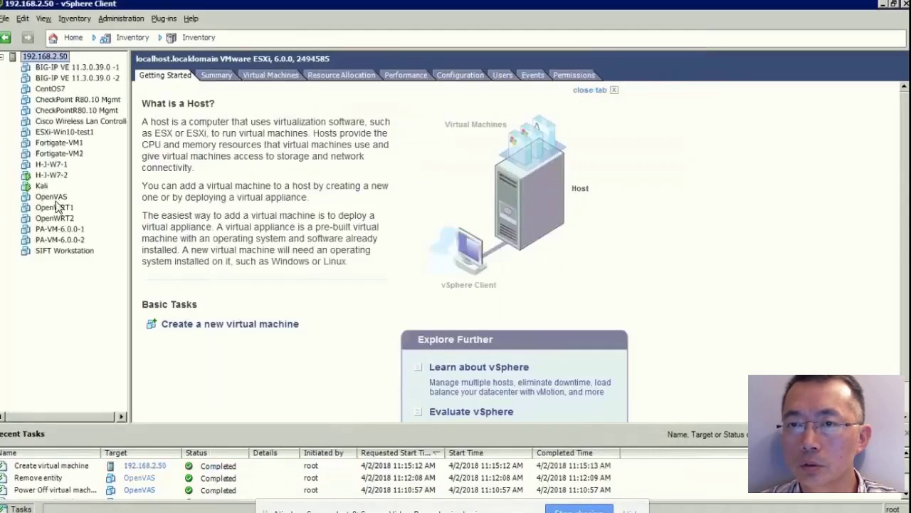
Power on the OpenVAS VM and open its console.
click(57, 200)
right_click(61, 204)
mouse_move(107, 205)
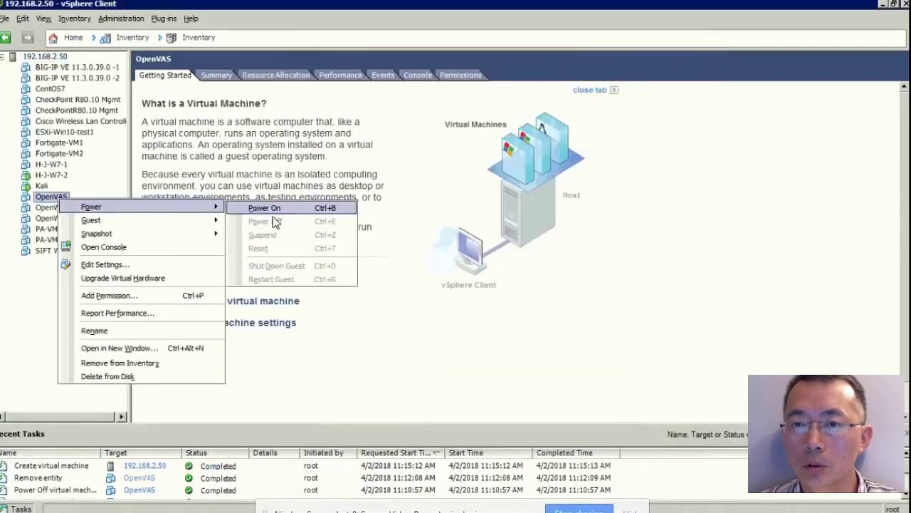
click(280, 207)
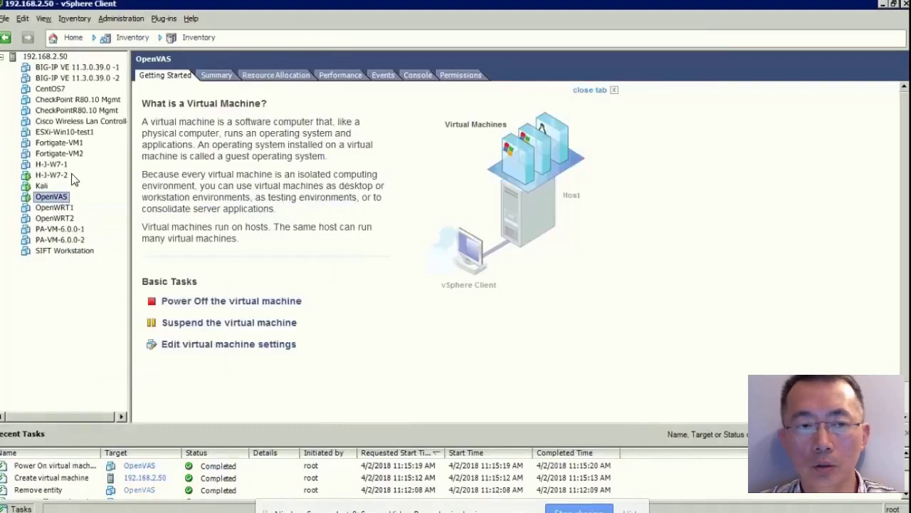
right_click(60, 198)
click(128, 242)
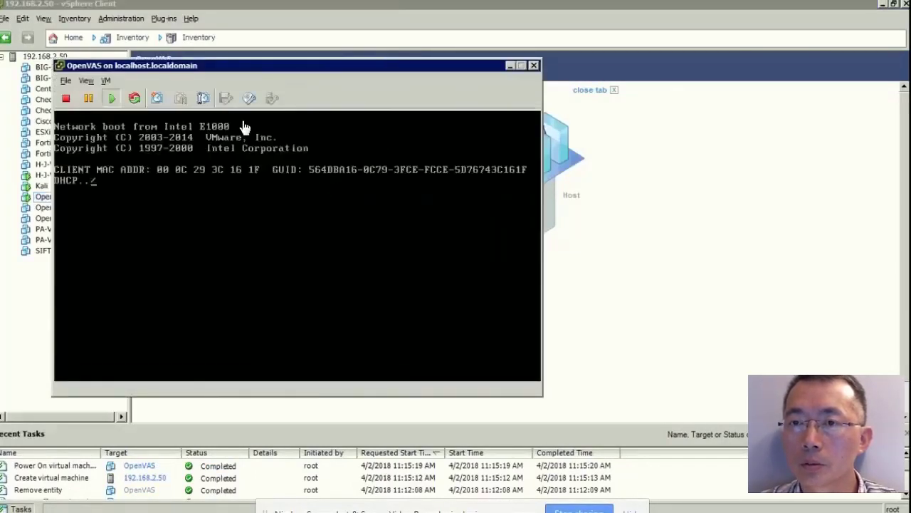
Mount the local gsm_ce_4.2.10 ISO in the VM's virtual CD/DVD drive.
click(252, 97)
mouse_move(296, 120)
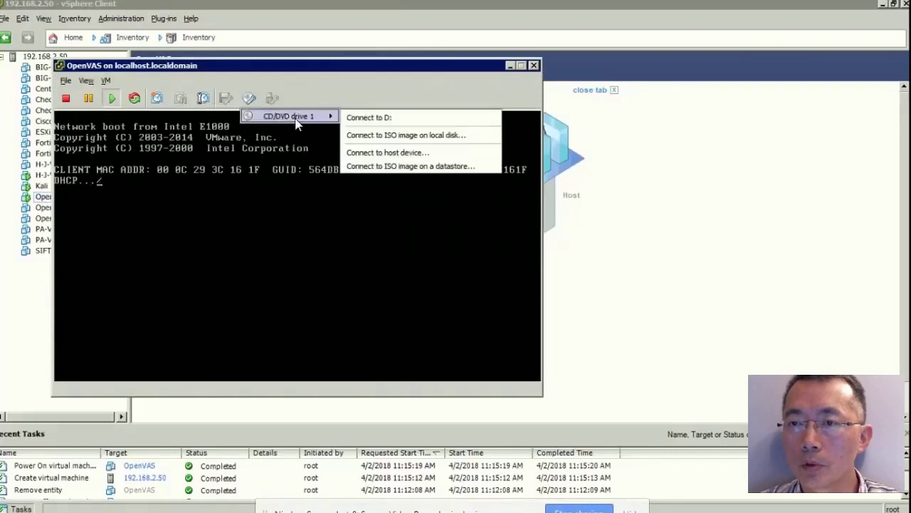
click(388, 135)
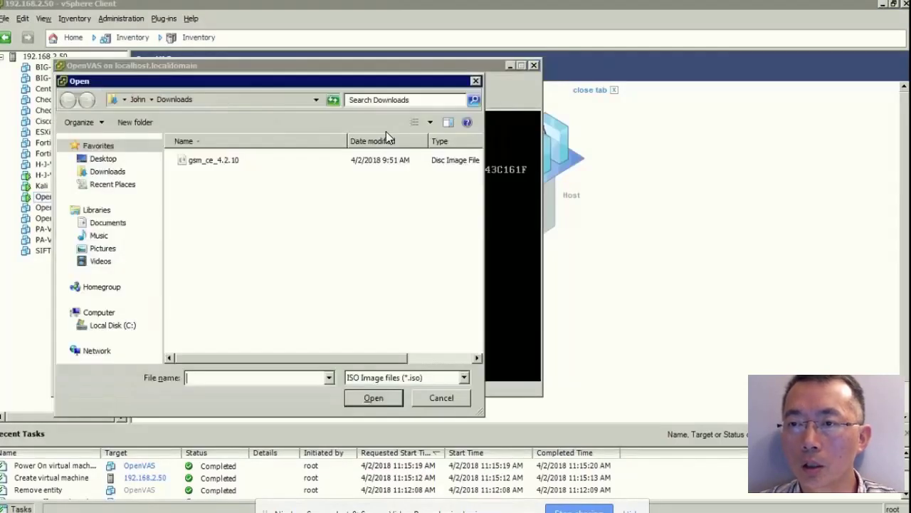
click(248, 161)
click(373, 397)
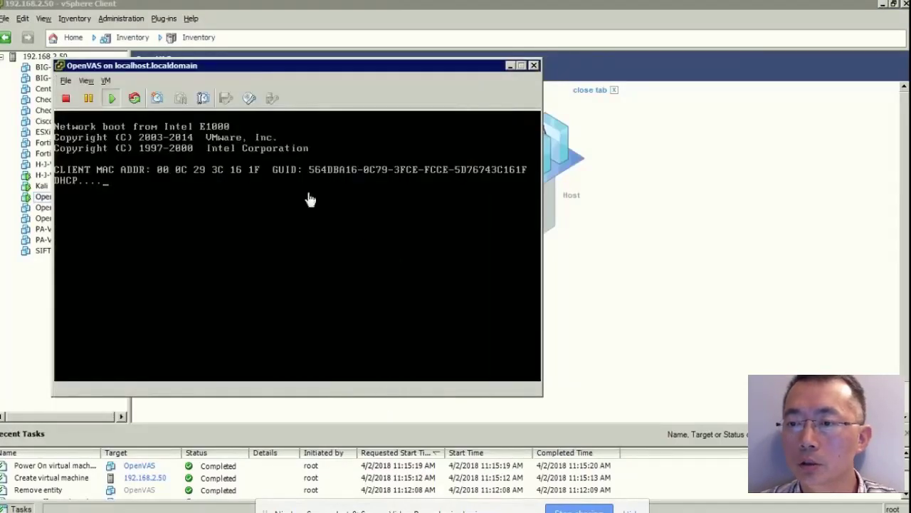
Send Ctrl+Alt+Del to restart the guest from the ISO.
click(107, 81)
mouse_move(132, 109)
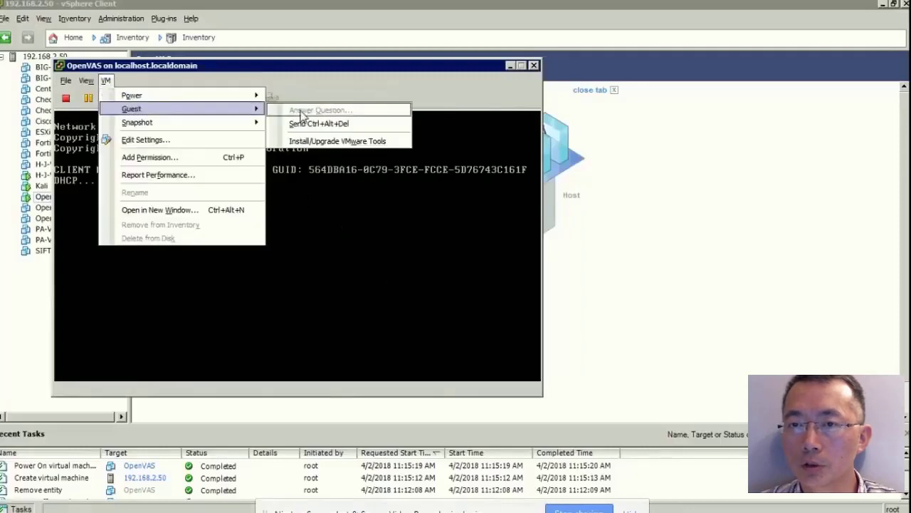
click(314, 123)
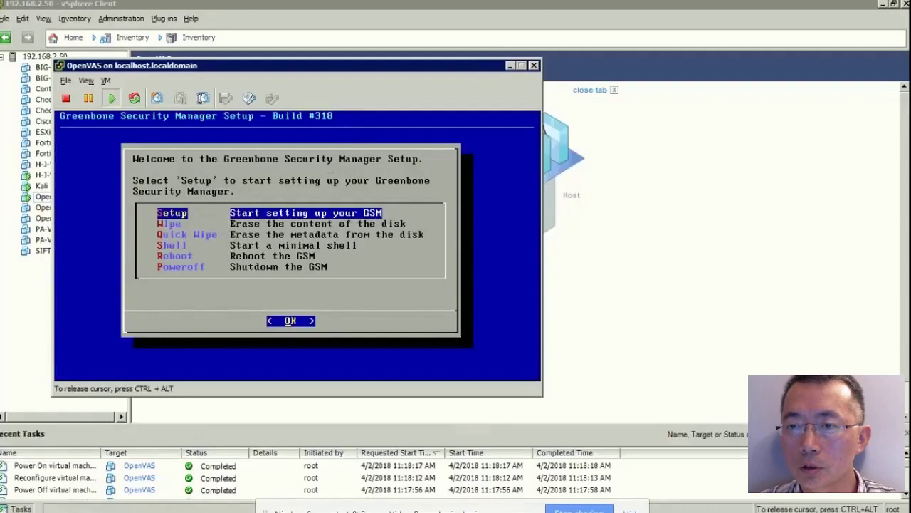
Start Setup and confirm Yes to install GSM-CE despite the disk warning.
key(Return)
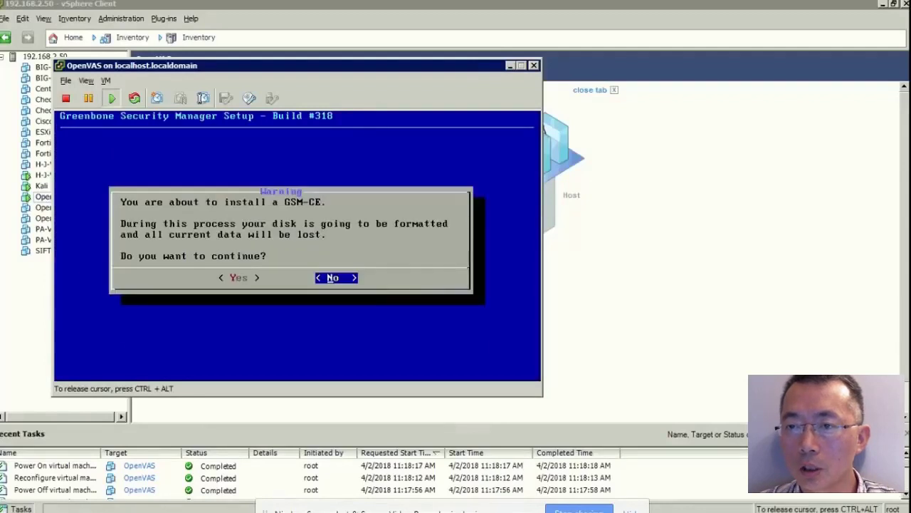
key(Left)
key(Return)
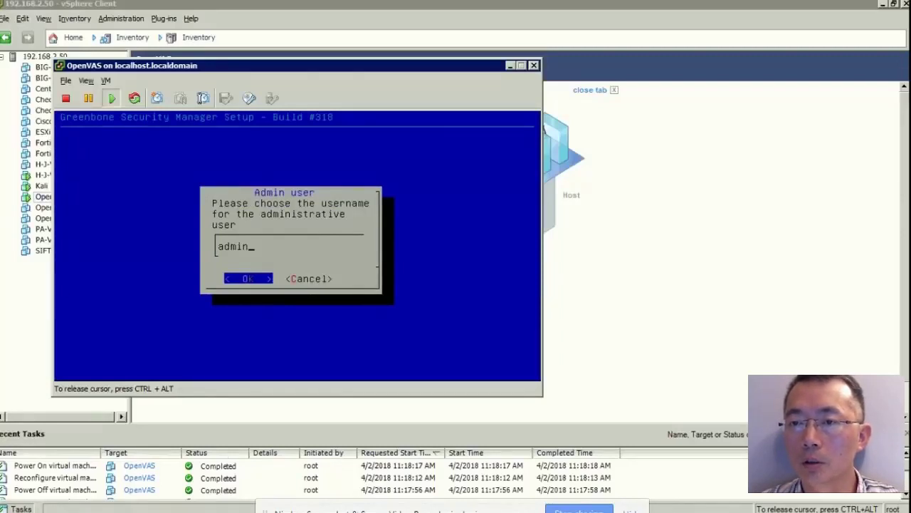
Accept the 'admin' username and generated password, then reboot with the CD ejected.
key(Return)
key(Return)
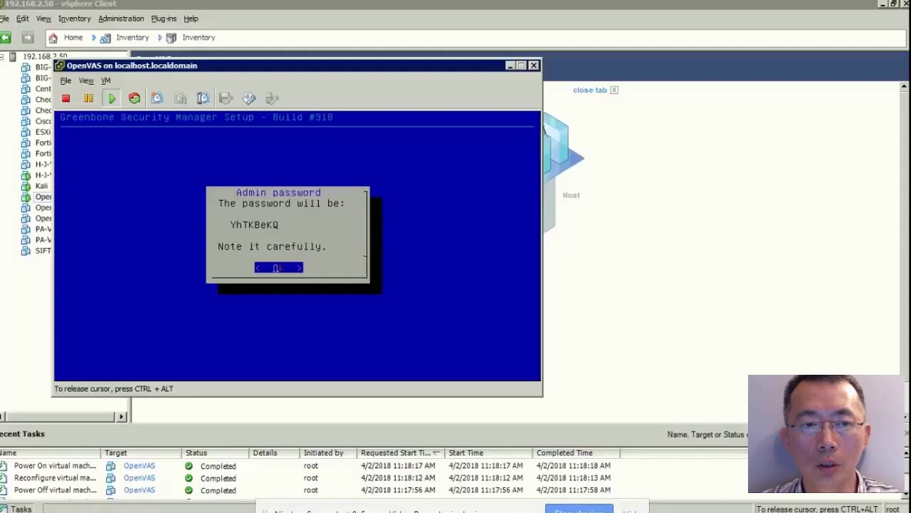
key(Return)
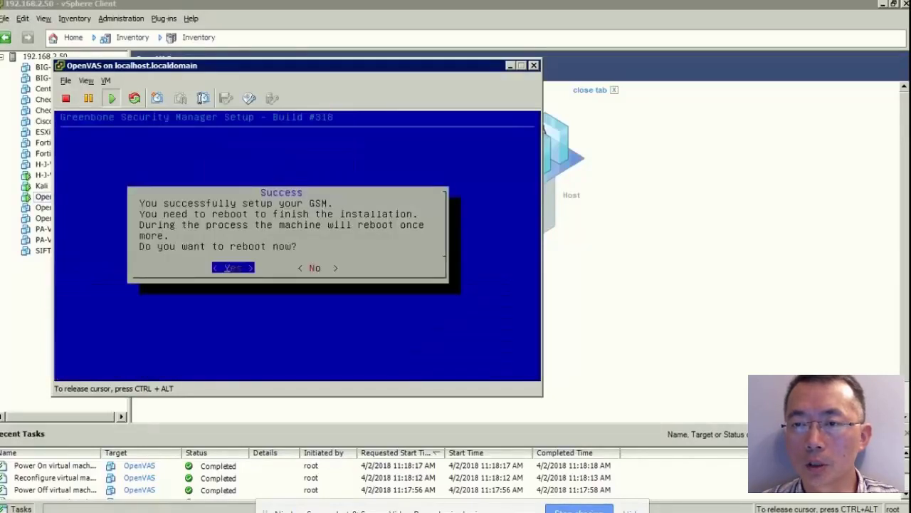
key(Return)
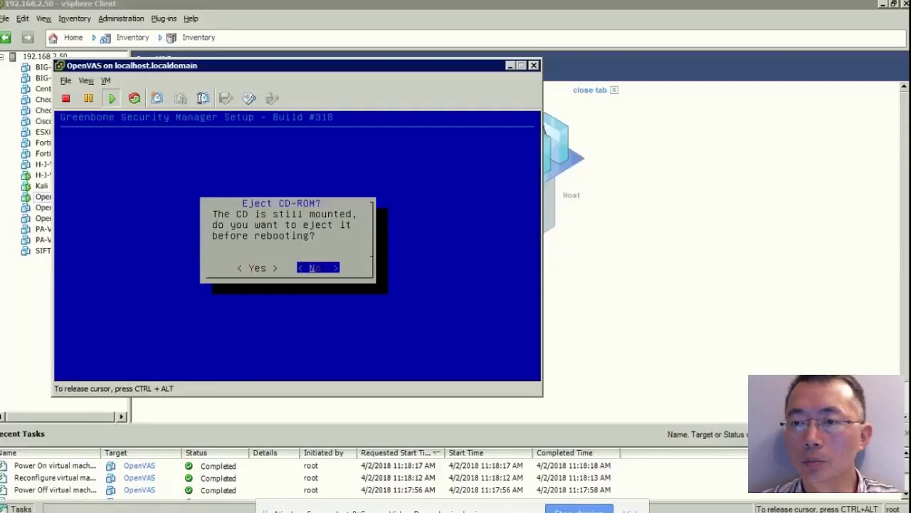
key(Left)
key(Return)
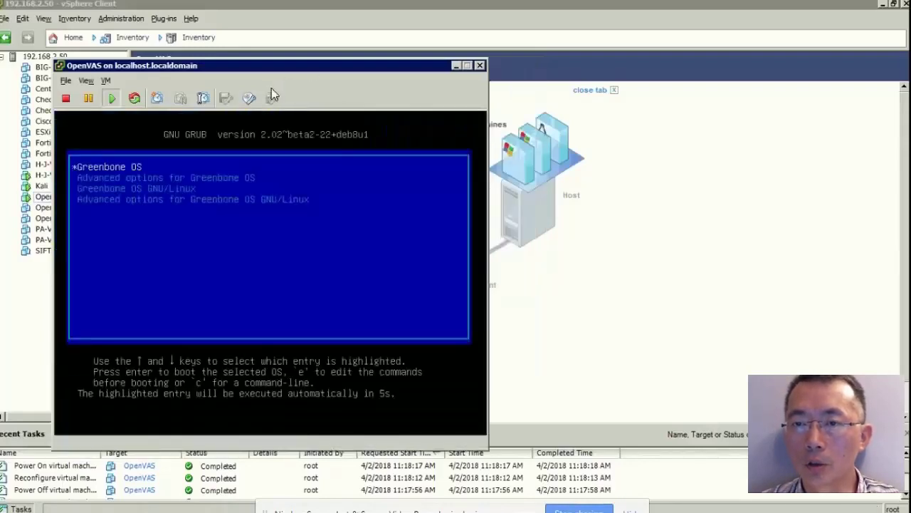
Boot the Greenbone OS entry from the GRUB menu.
click(335, 189)
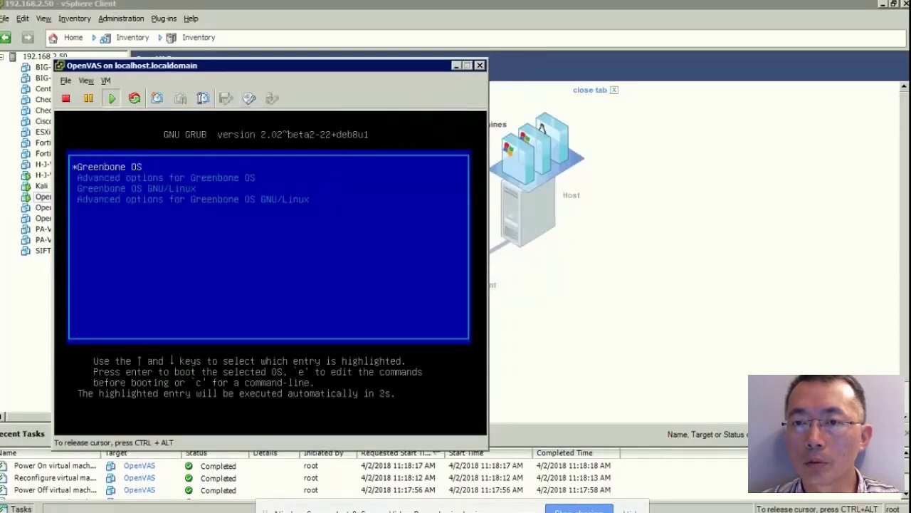
key(Return)
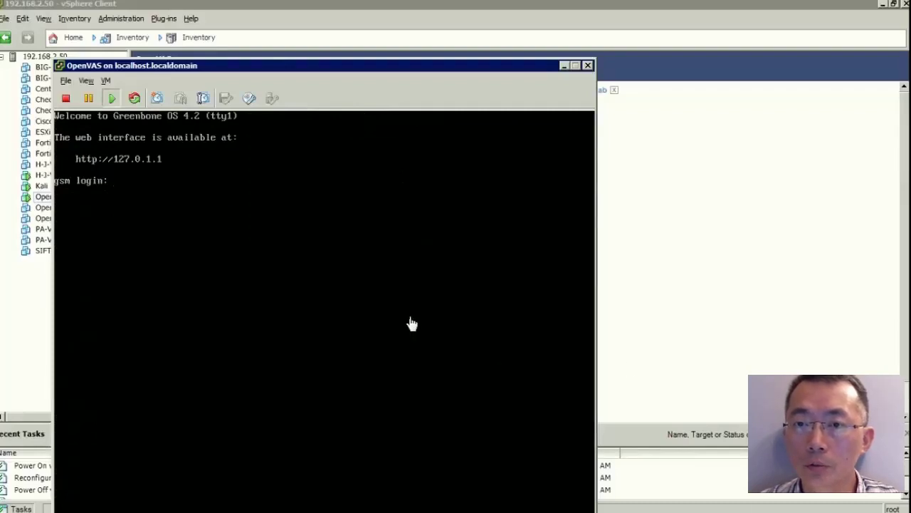
Log in on the console as admin with the administrator password.
click(411, 322)
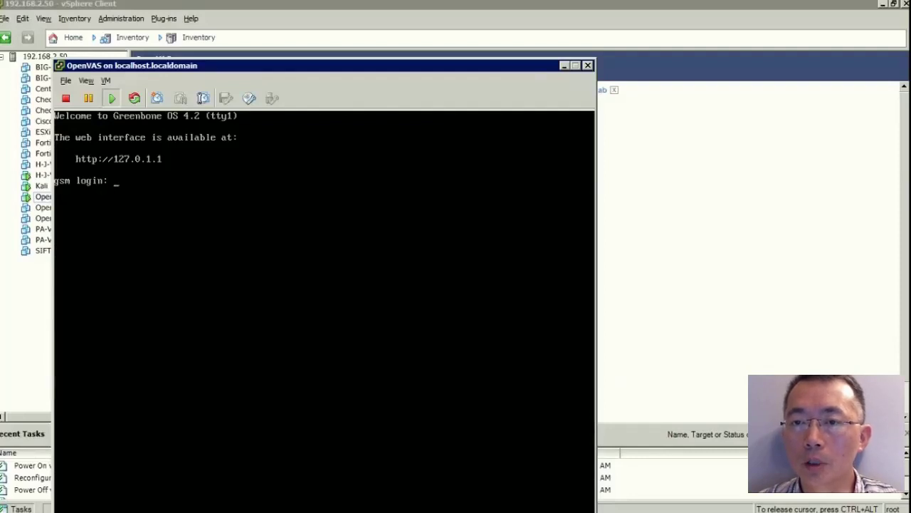
key(ctrl+alt)
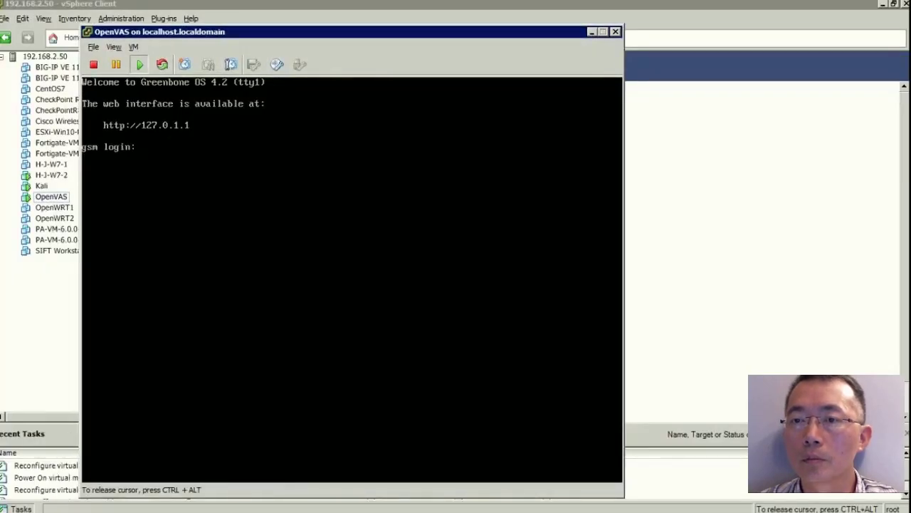
text(admin)
key(Return)
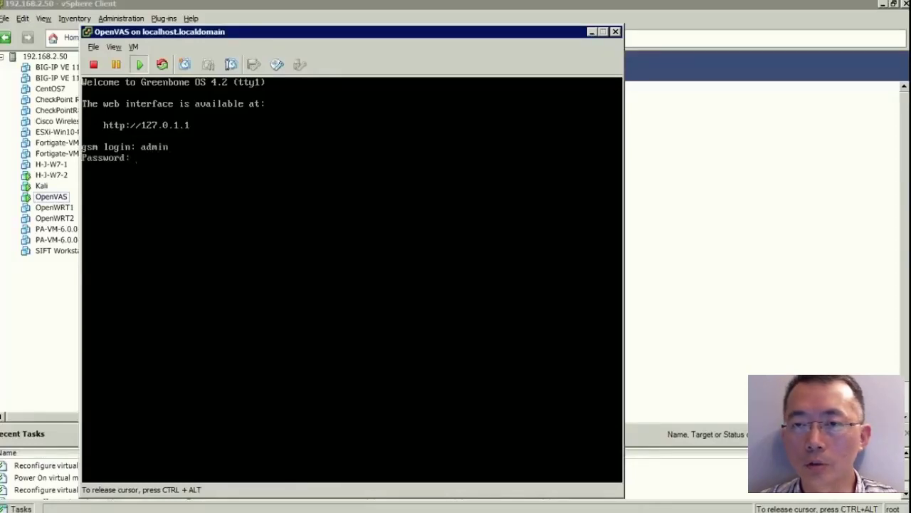
key(Return)
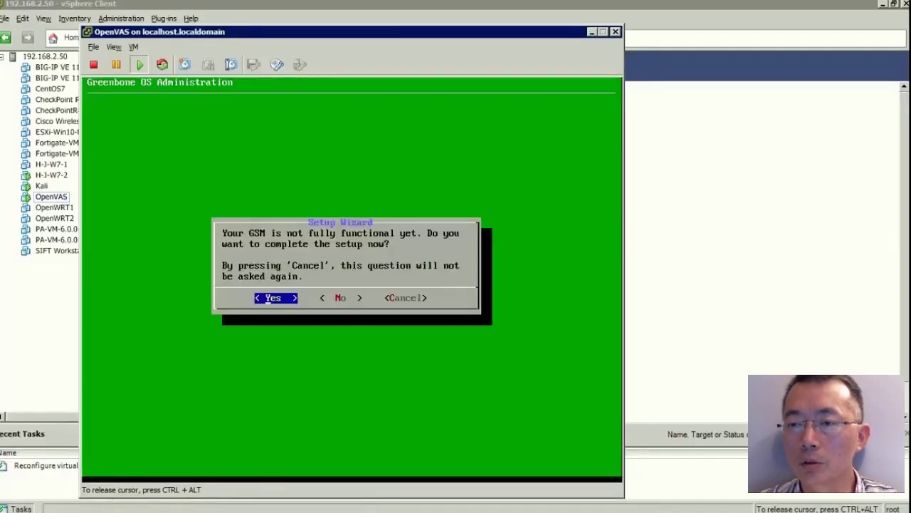
Enter the setup wizard's eth0 network settings; the address 192.168.2.222 is rejected as invalid.
key(Return)
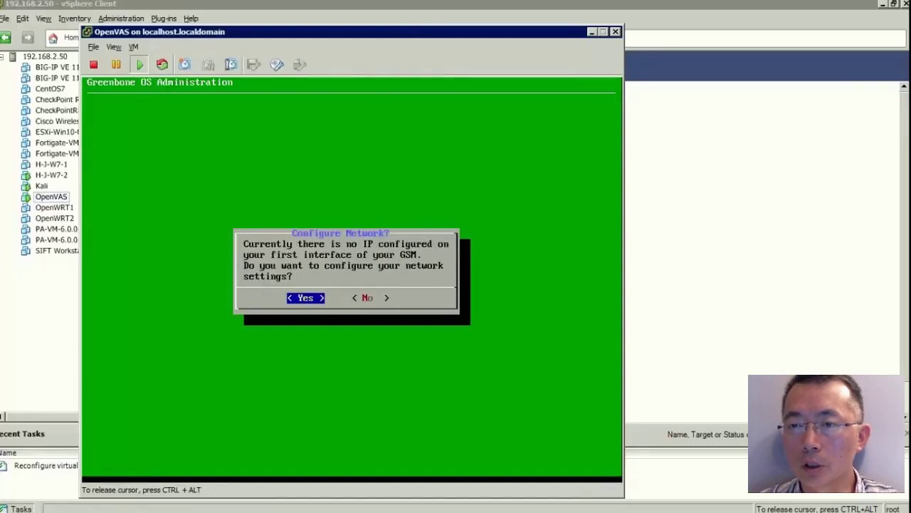
key(Return)
key(Return)
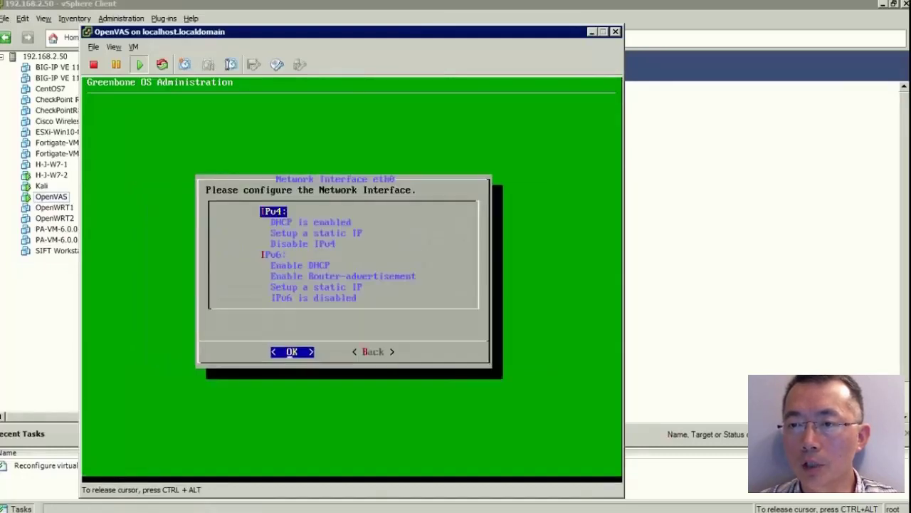
key(Down)
key(Down)
key(Return)
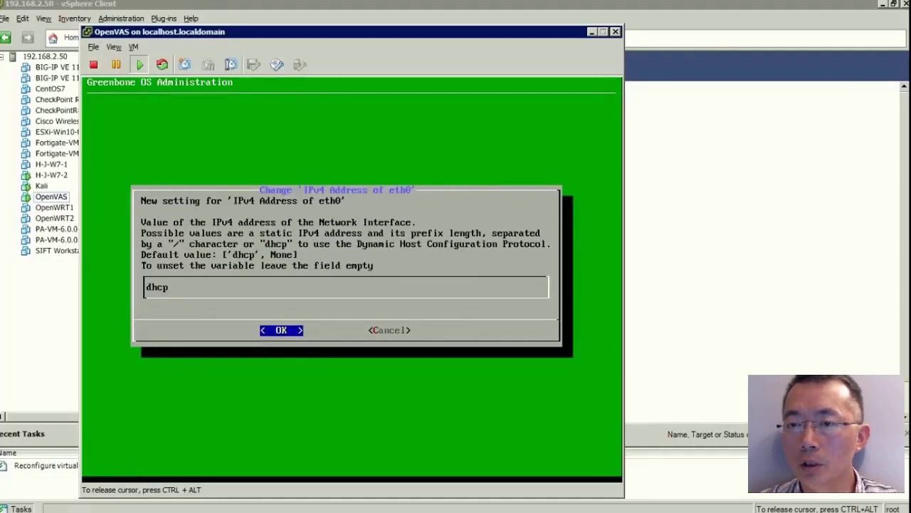
key(BackSpace)
key(BackSpace)
key(BackSpace)
key(BackSpace)
text(192.168.2.222)
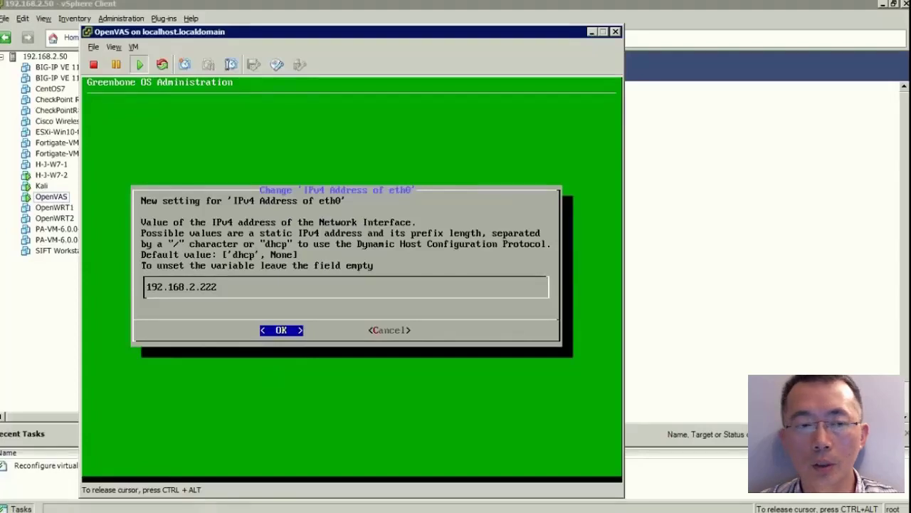
key(Return)
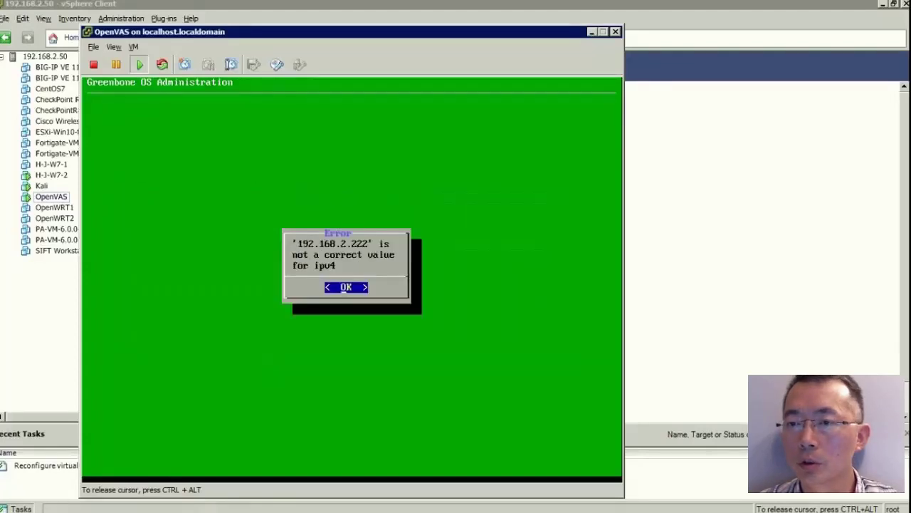
key(Return)
Set eth0's static address to 192.168.2.22/24 and back out to the save prompt.
key(Down)
key(Down)
key(Return)
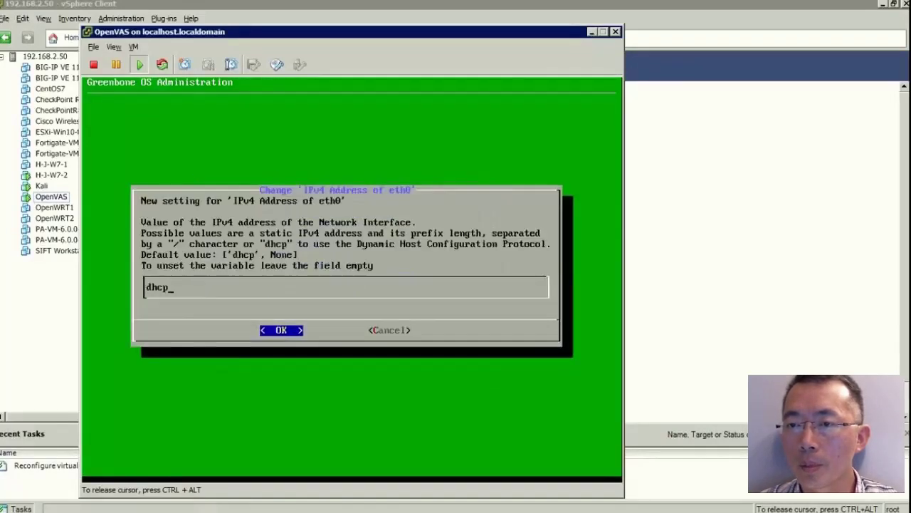
key(BackSpace)
key(BackSpace)
key(BackSpace)
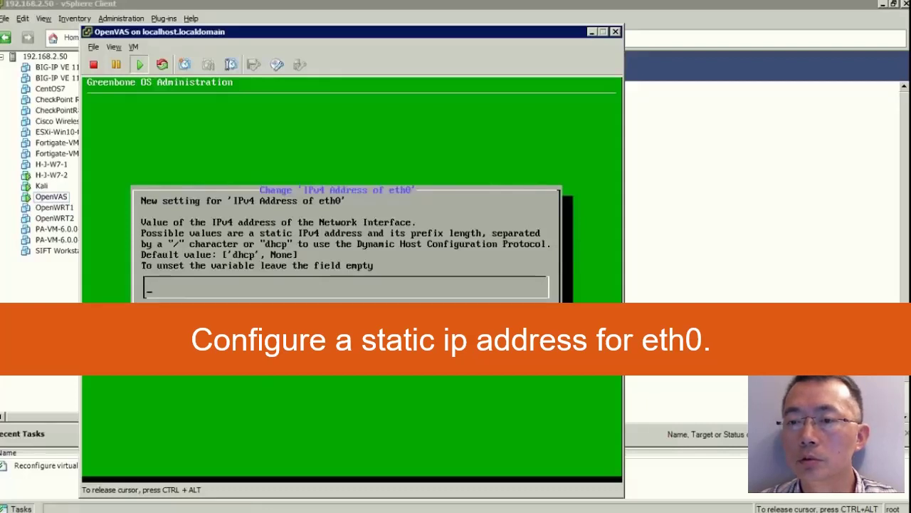
text(192.168.2.22)
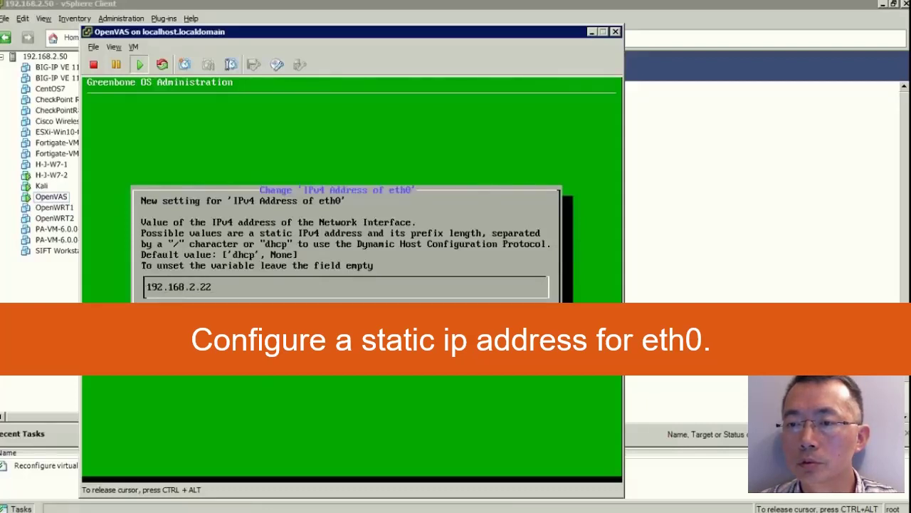
text(/24)
key(Return)
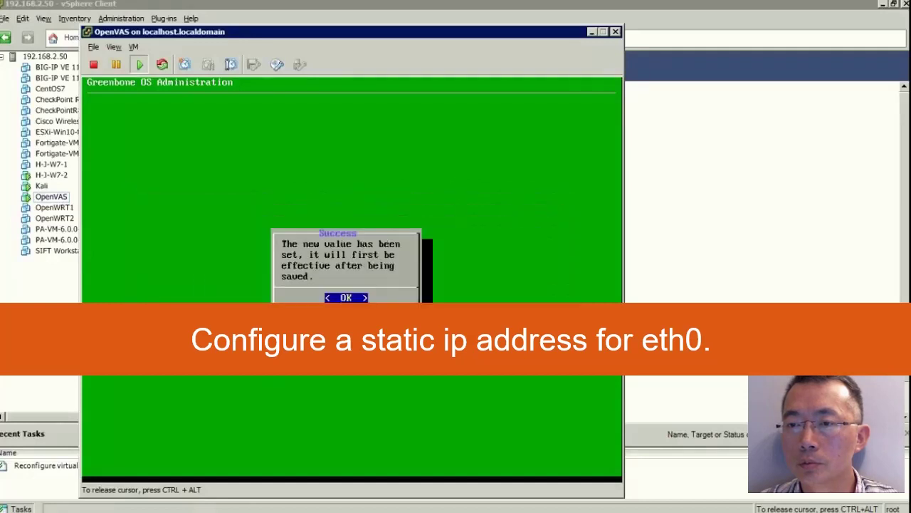
key(Return)
key(Tab)
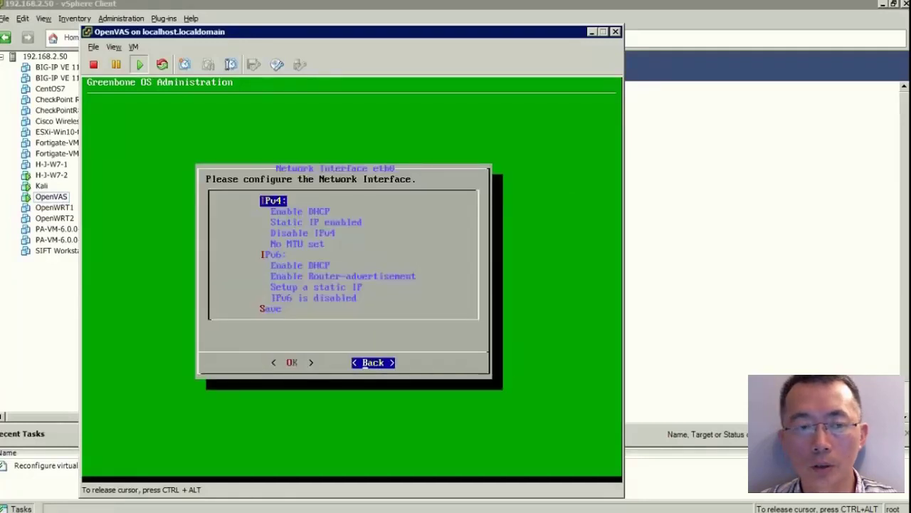
key(Return)
key(Tab)
key(Return)
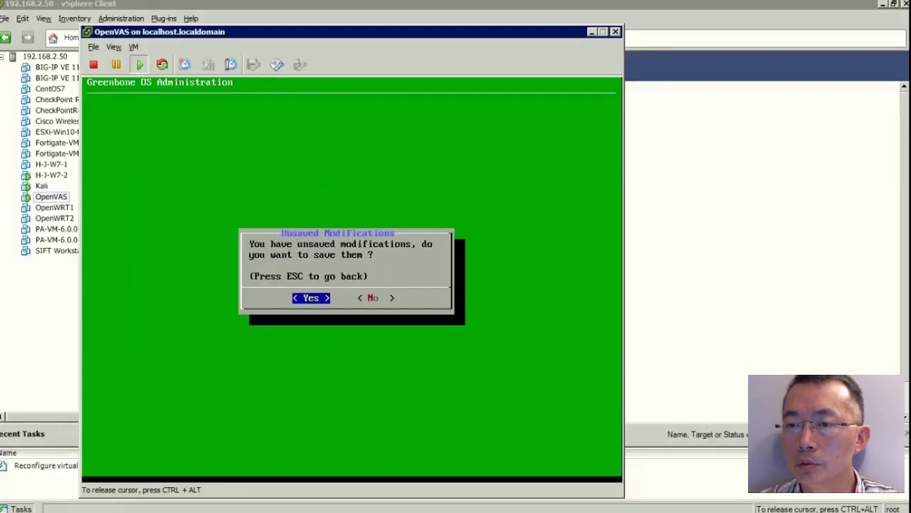
Save the network changes and create a web admin account named 'web' with its password.
key(Return)
key(Return)
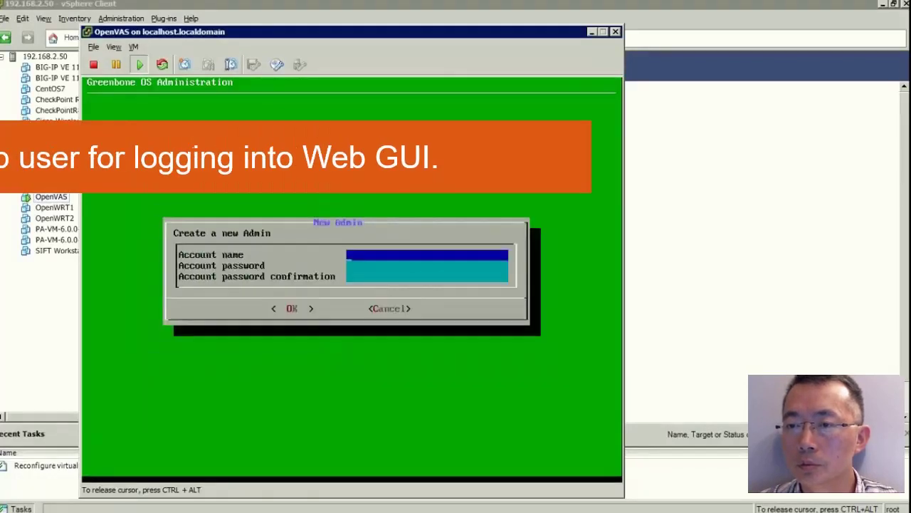
key(Down)
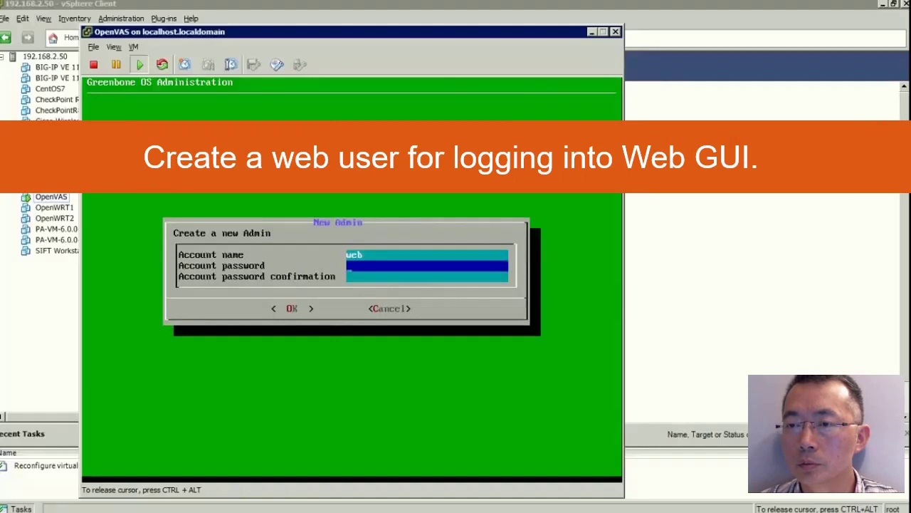
key(Down)
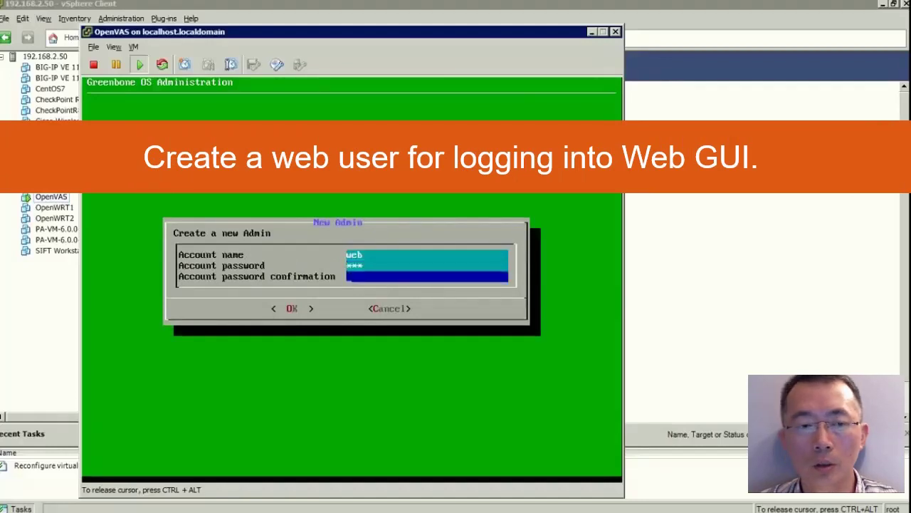
key(Return)
Skip the subscription key, dismiss the status messages, and log out of the console.
key(Return)
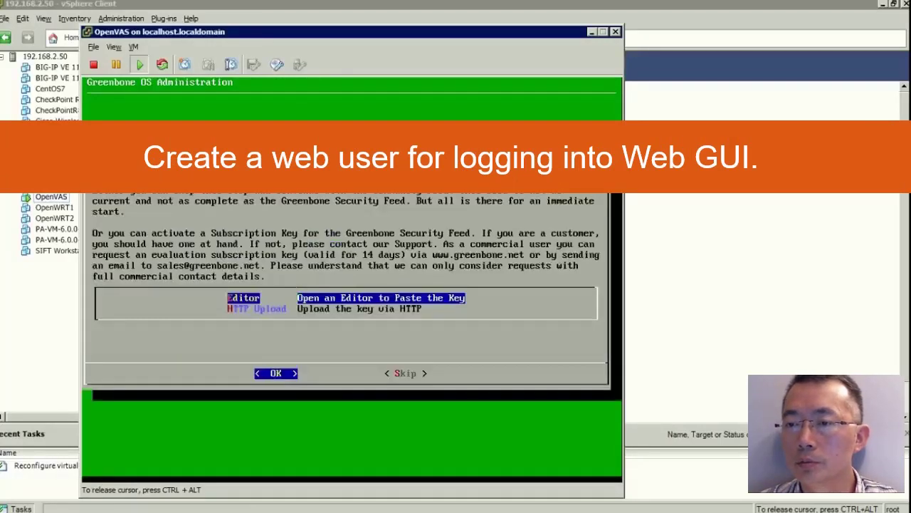
key(Tab)
key(Return)
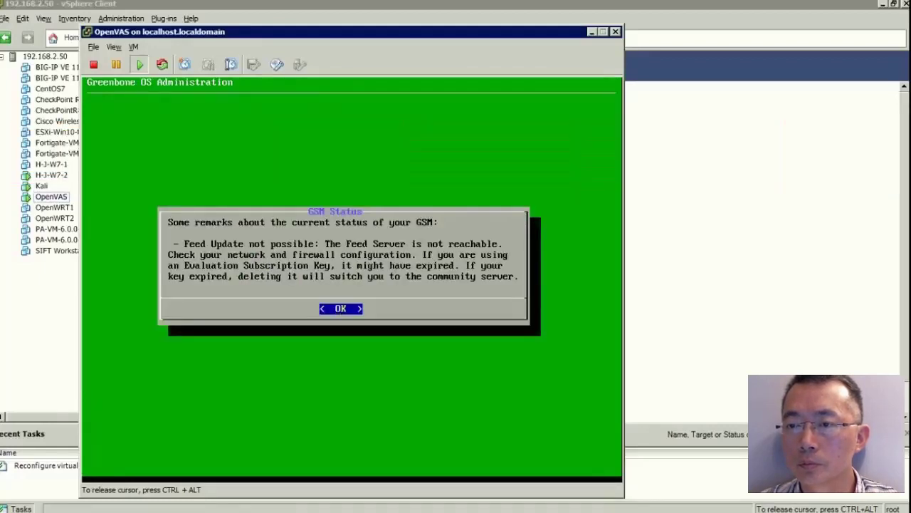
key(Return)
key(Tab)
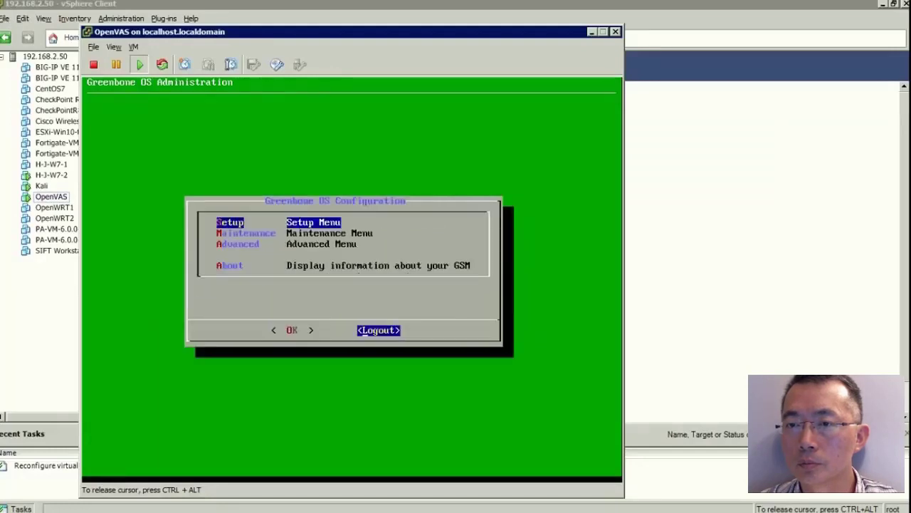
key(Return)
key(Tab)
key(Return)
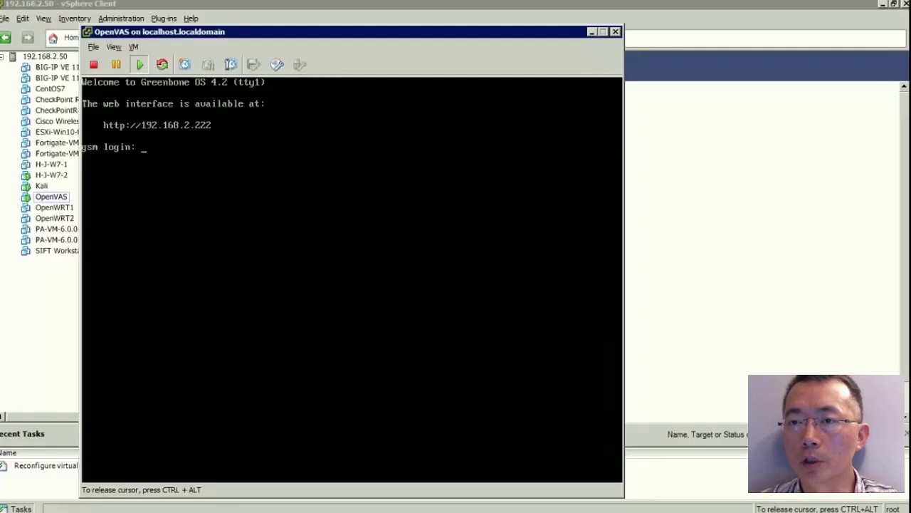
Release the VM console, minimize the vSphere client and maximize Chrome.
key(ctrl+alt)
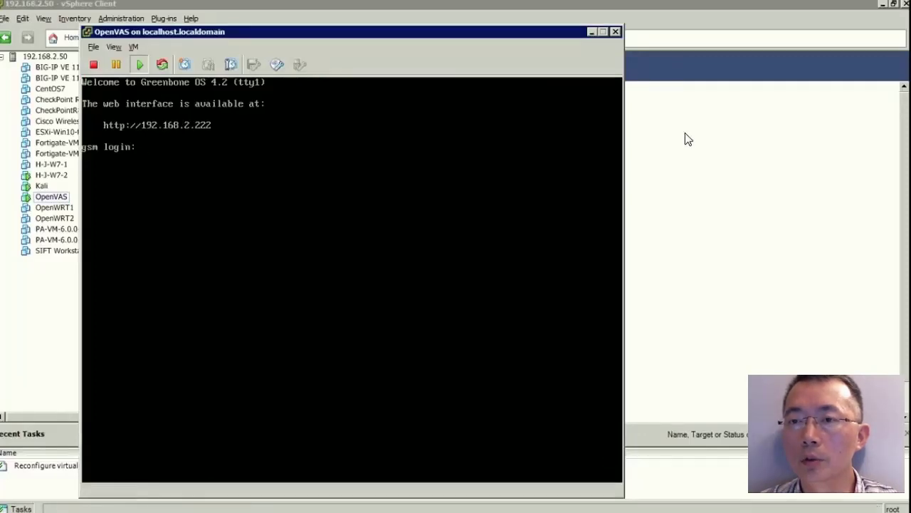
click(685, 132)
click(882, 3)
click(692, 73)
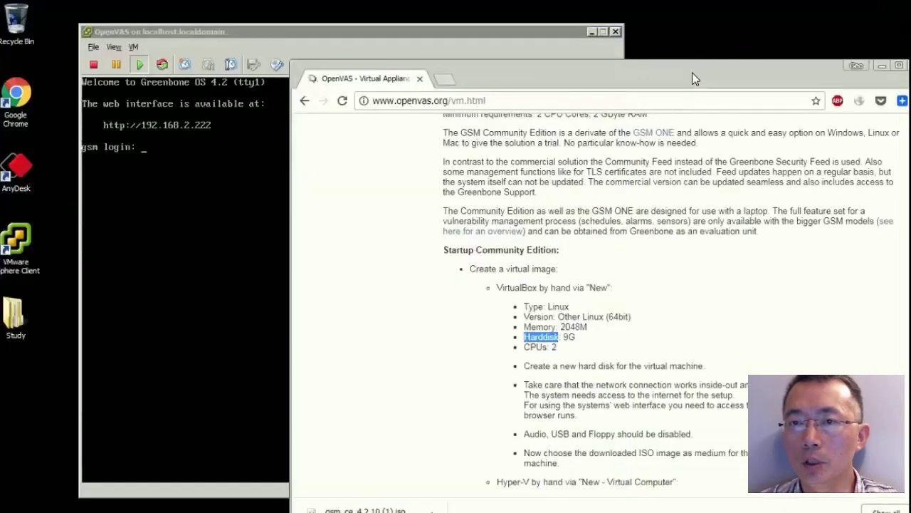
double_click(391, 40)
Load 192.168.2.222 in Chrome and reveal the proceed option on the certificate warning.
click(369, 30)
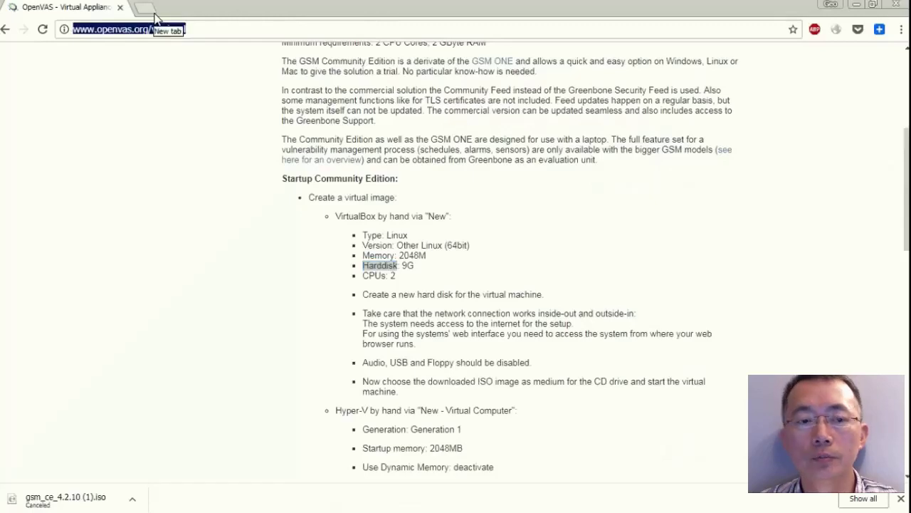
text(192.168.2.222)
key(Return)
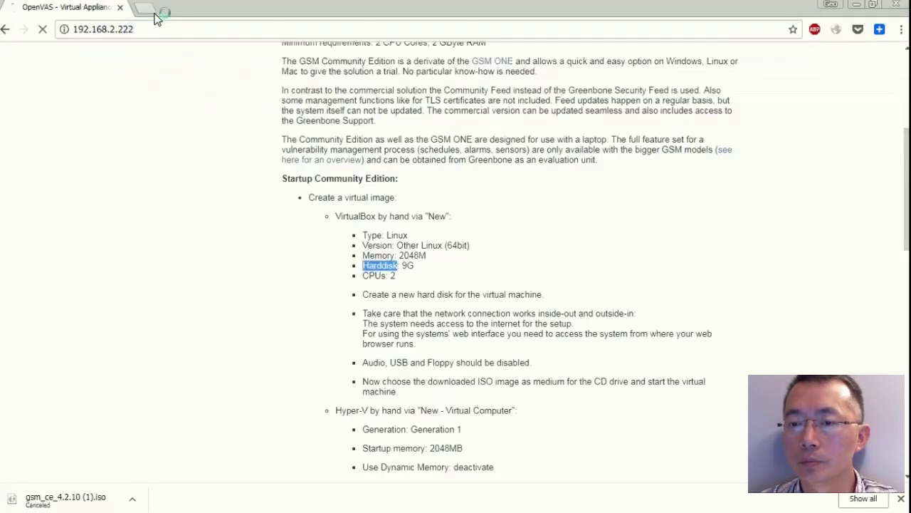
click(272, 364)
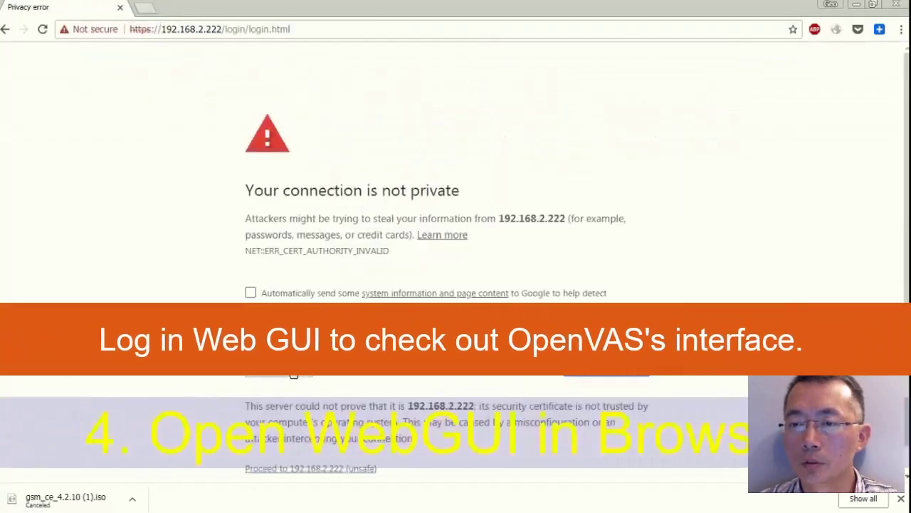
Proceed past the certificate warning and sign in with the web-interface username and password.
click(366, 472)
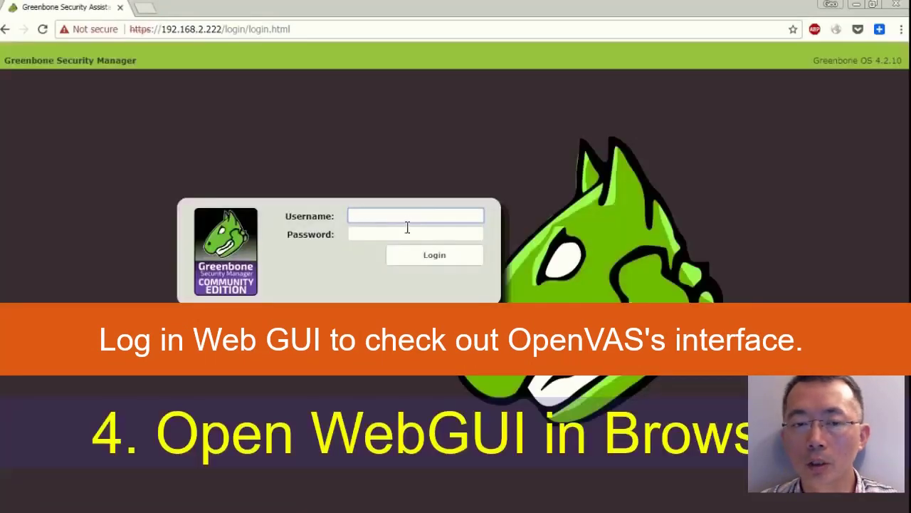
click(407, 224)
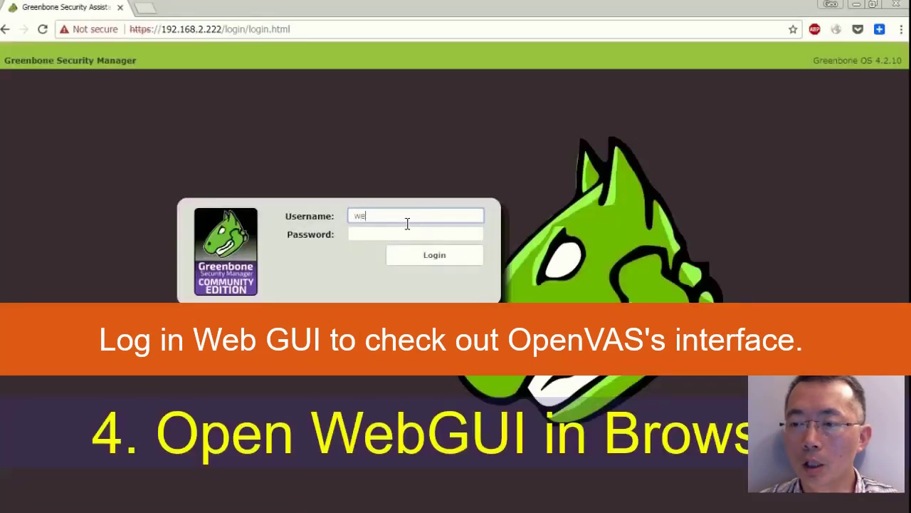
key(Tab)
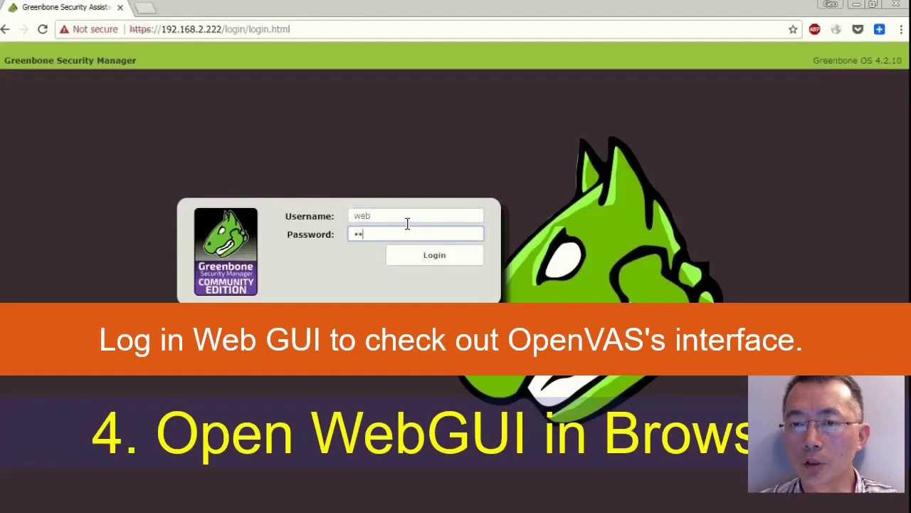
key(Return)
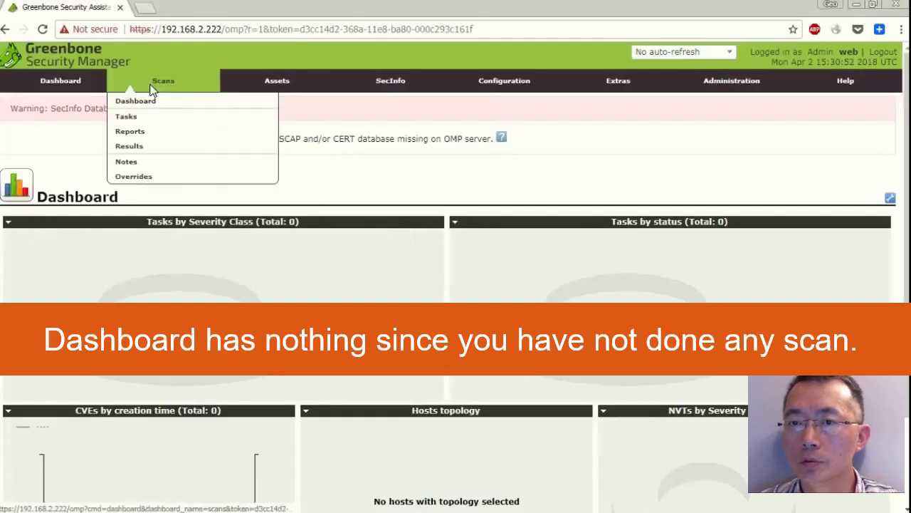
Look over the Scans and Assets dashboards and the Configuration menu, then log out.
click(155, 101)
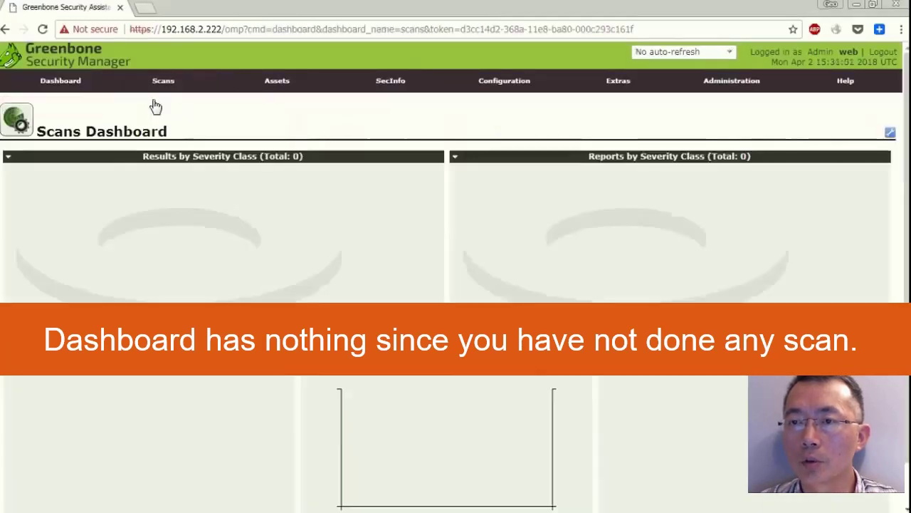
mouse_move(278, 84)
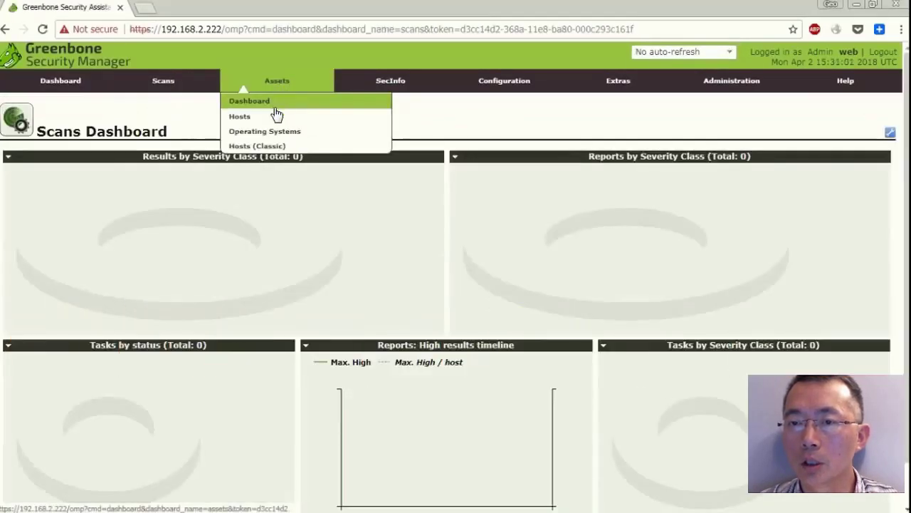
click(277, 100)
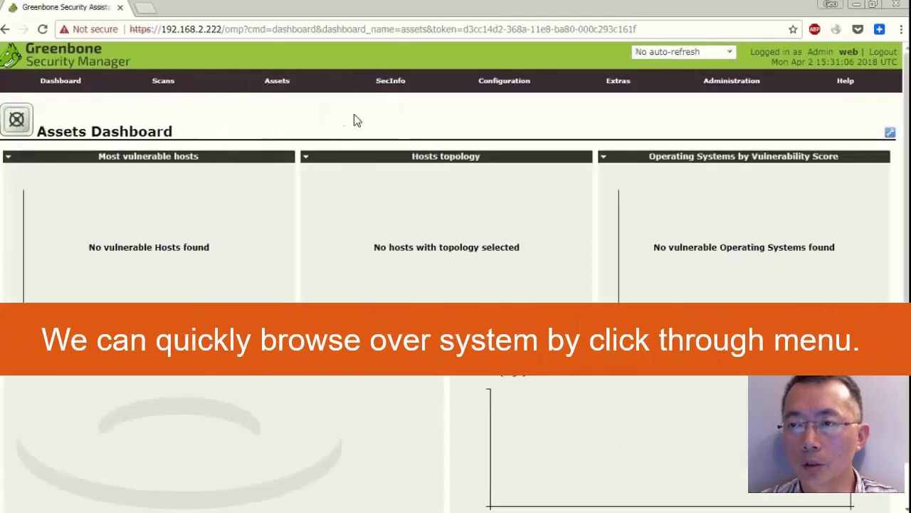
mouse_move(484, 86)
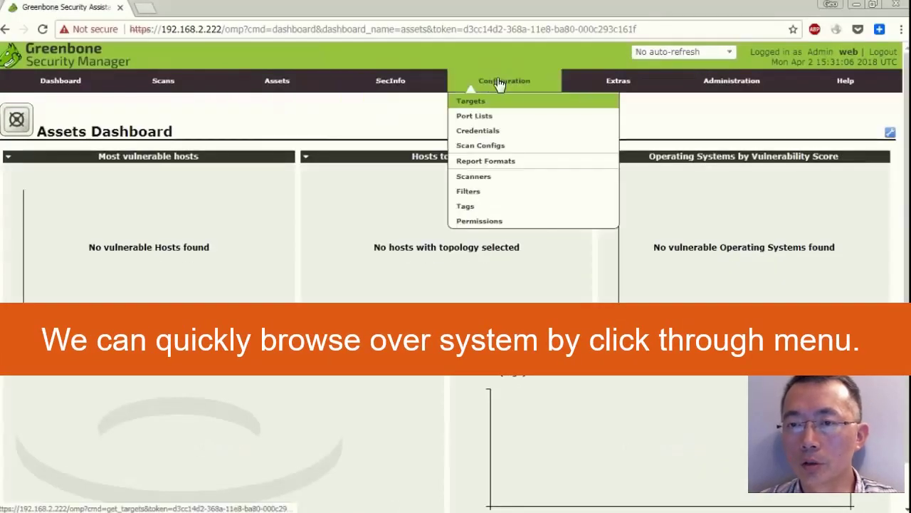
click(892, 54)
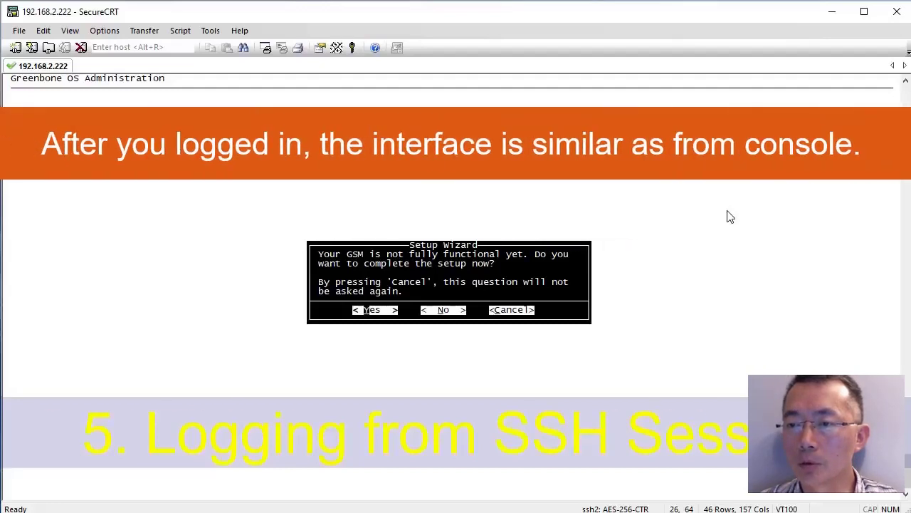
Agree to complete setup now and skip uploading a subscription key.
key(Return)
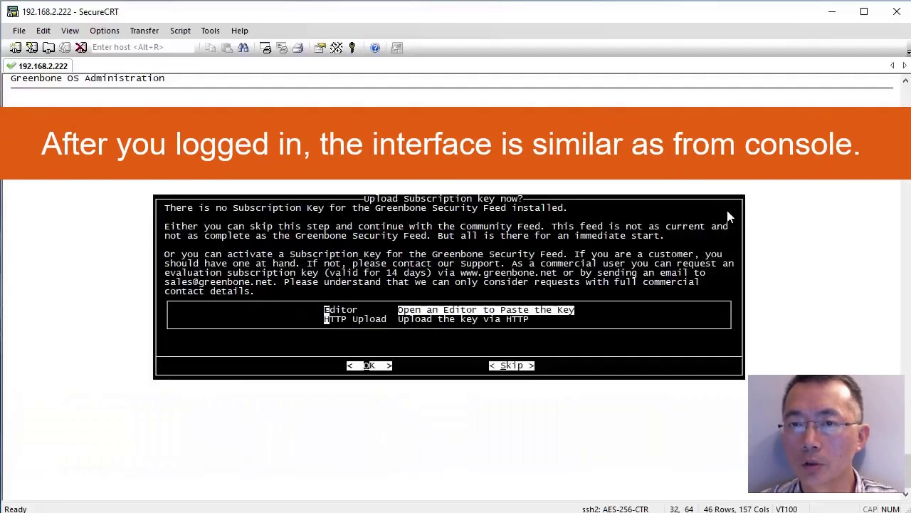
key(Tab)
key(Return)
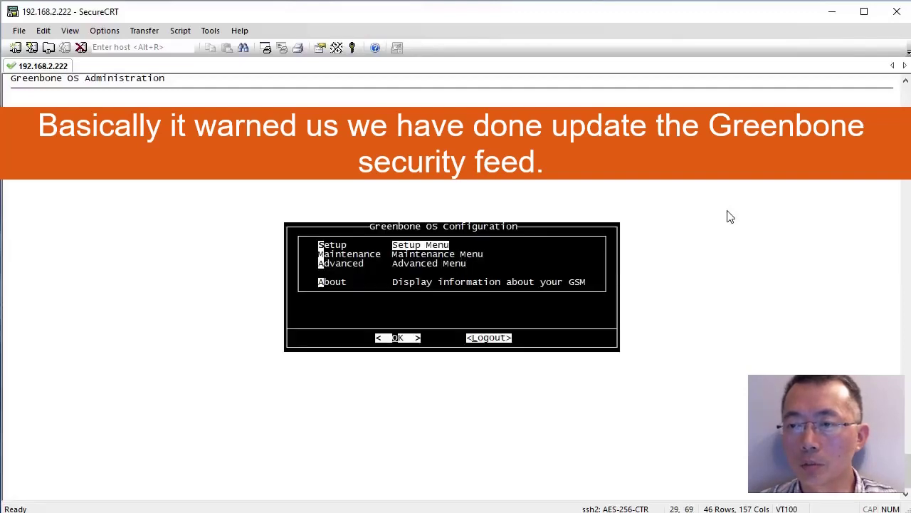
Replace eth0's 0.0.0.0/0 IPv4 address with static 192.168.2.222/24 and confirm it.
key(Return)
key(Down)
key(Return)
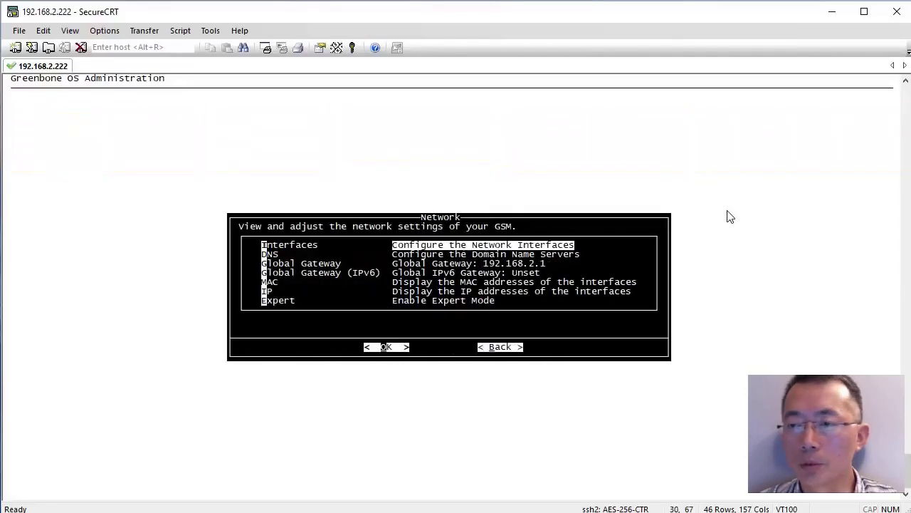
key(Return)
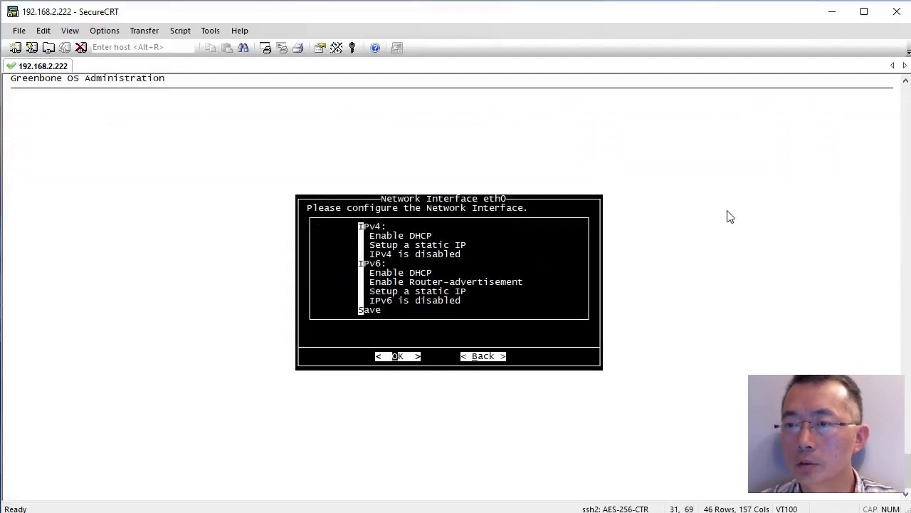
key(Return)
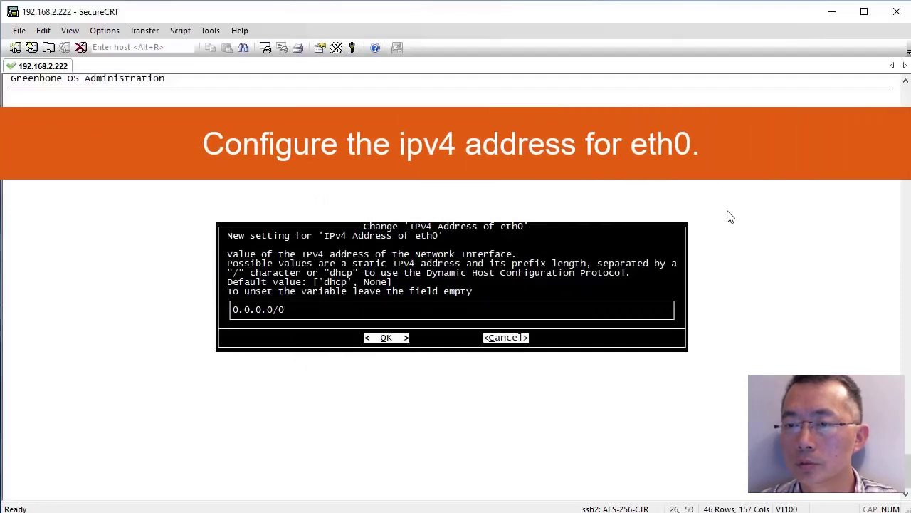
key(BackSpace)
key(BackSpace)
key(BackSpace)
key(BackSpace)
key(BackSpace)
key(BackSpace)
key(BackSpace)
key(BackSpace)
key(BackSpace)
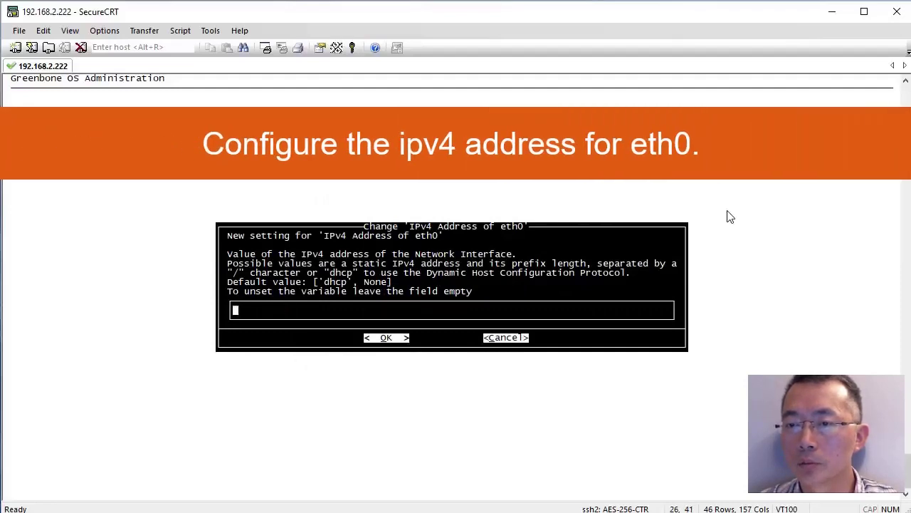
text(192.)
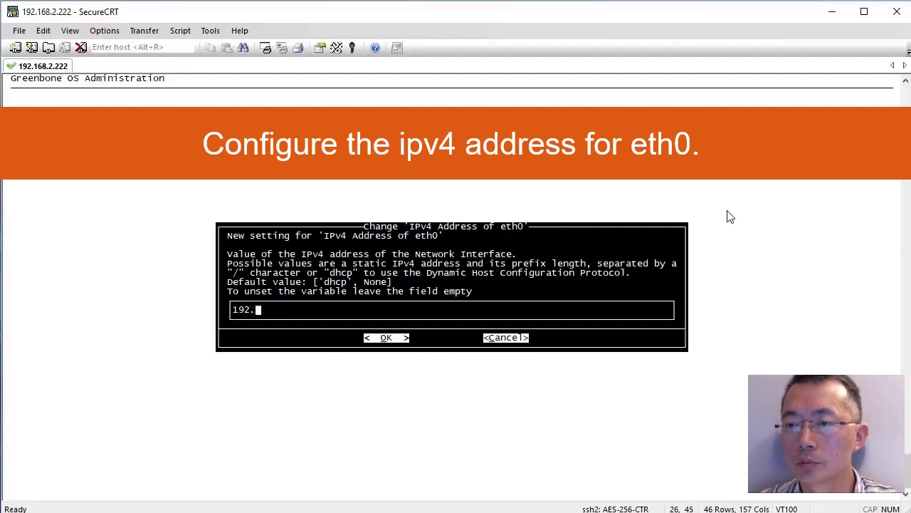
text(168.2.222/24)
key(Return)
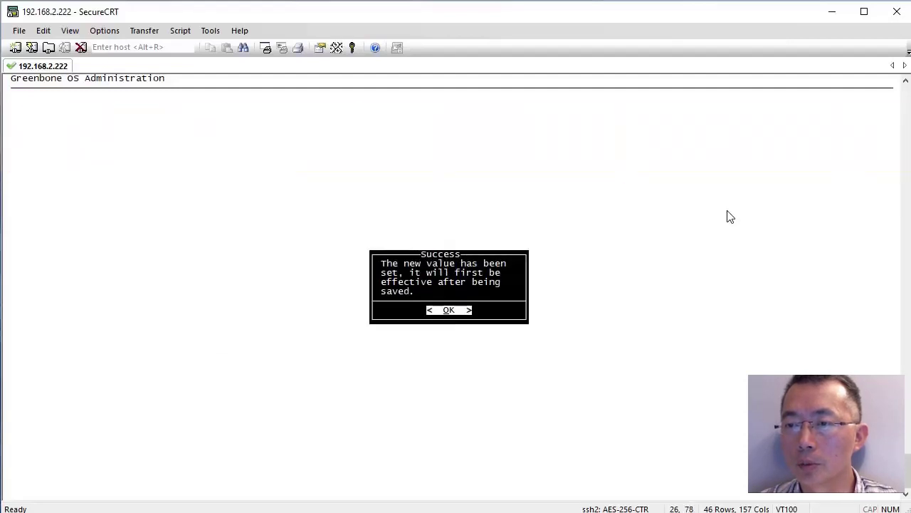
key(Return)
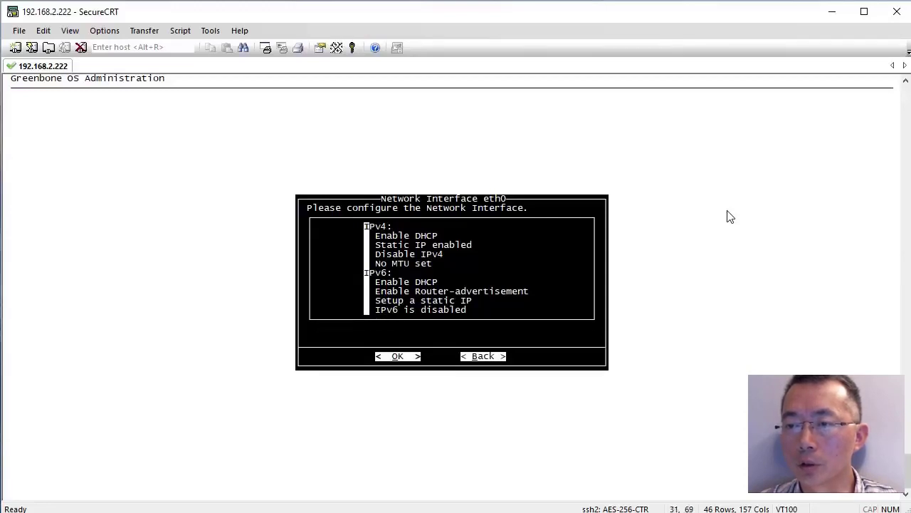
key(Return)
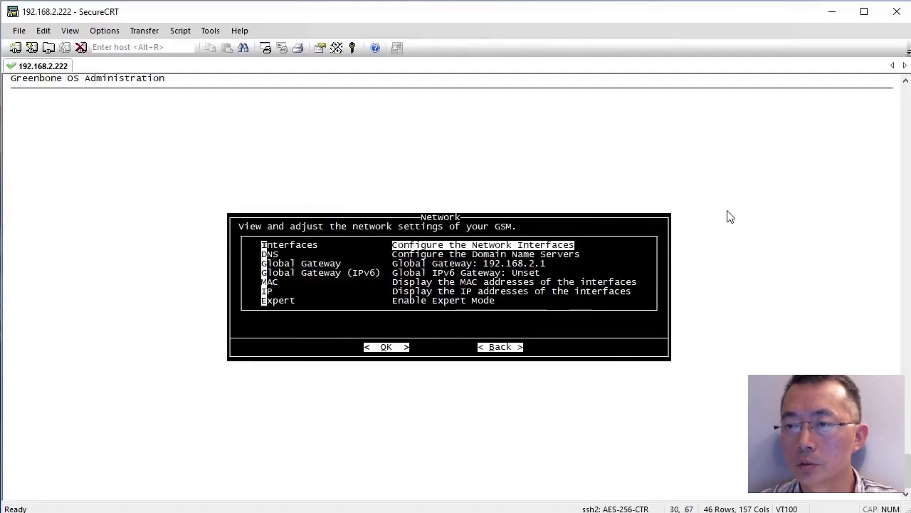
Check the interface IP addresses and the DNS servers 8.8.8.8 and 8.8.4.4.
key(Down)
key(Down)
key(Down)
key(Down)
key(Down)
key(Return)
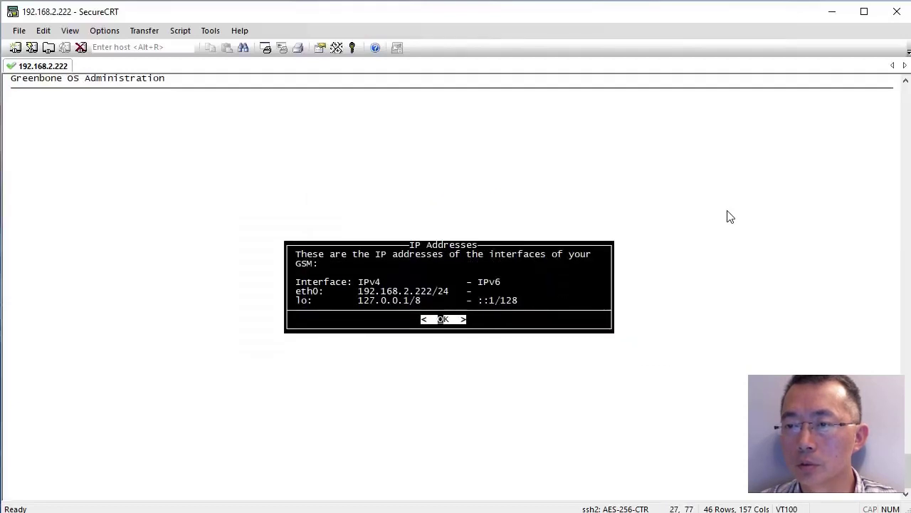
key(Return)
key(Down)
key(Return)
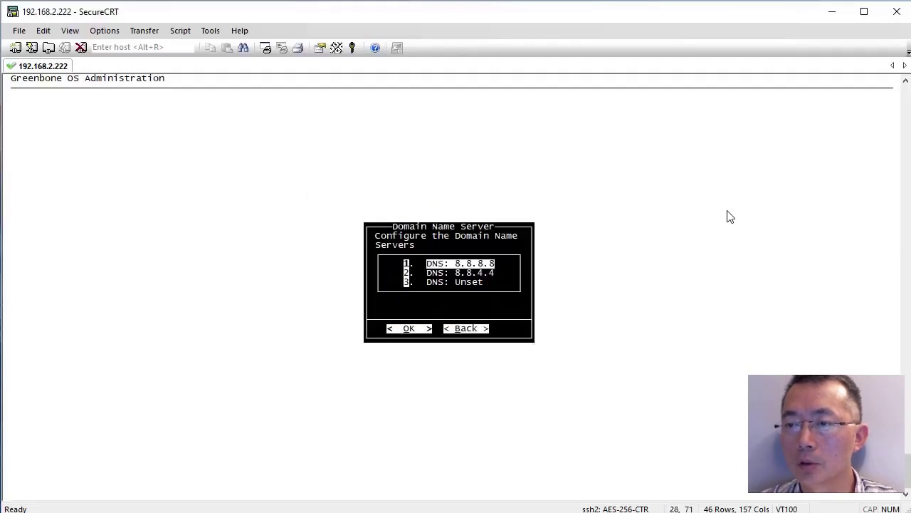
key(Down)
key(Down)
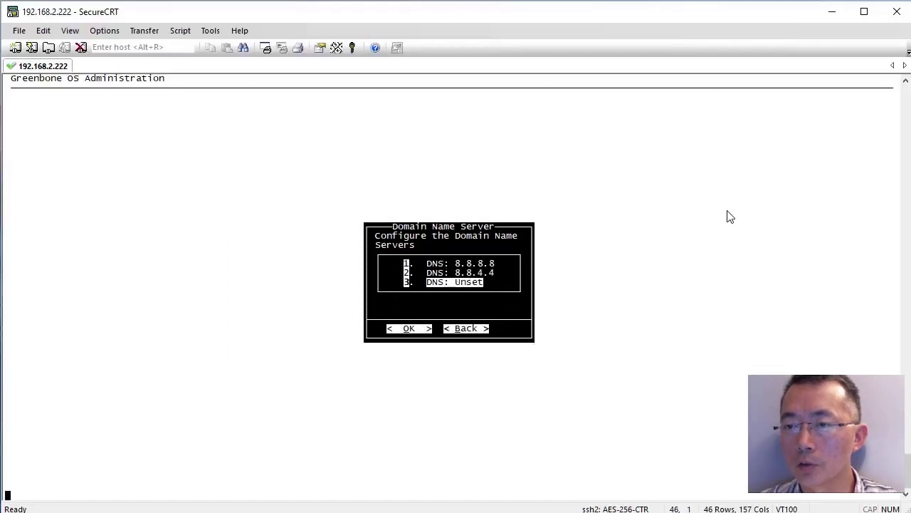
key(Escape)
View the 192.168.2.1 global gateway without changing it, then return to the Setup Menu.
key(Down)
key(Down)
key(Return)
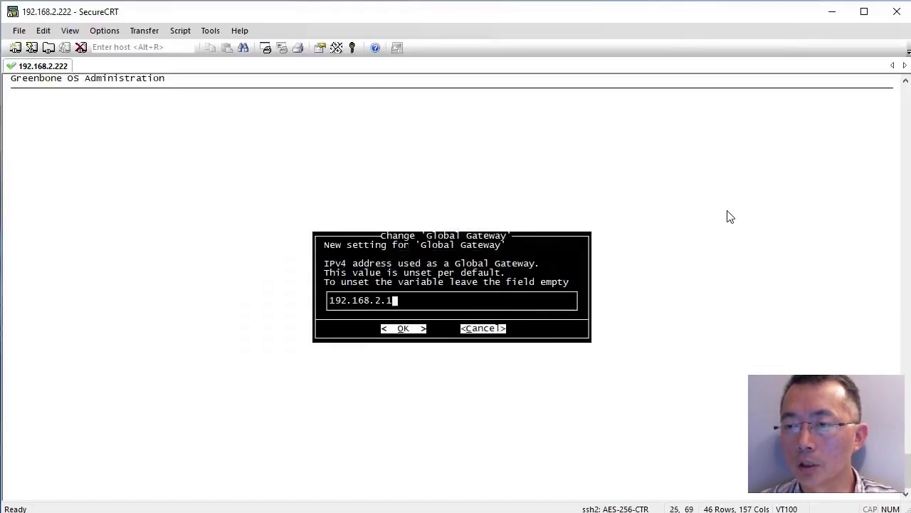
key(Tab)
key(Tab)
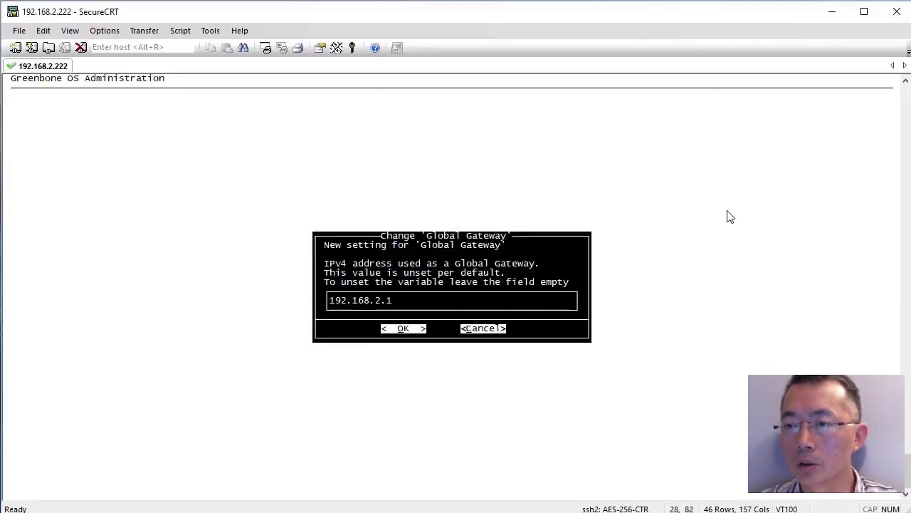
key(Return)
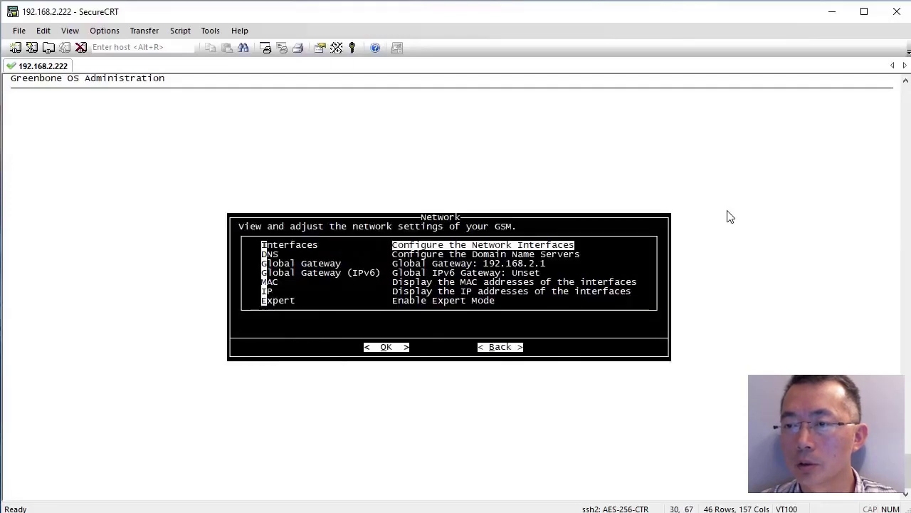
key(Down)
key(Down)
key(Down)
key(Down)
key(Down)
key(Down)
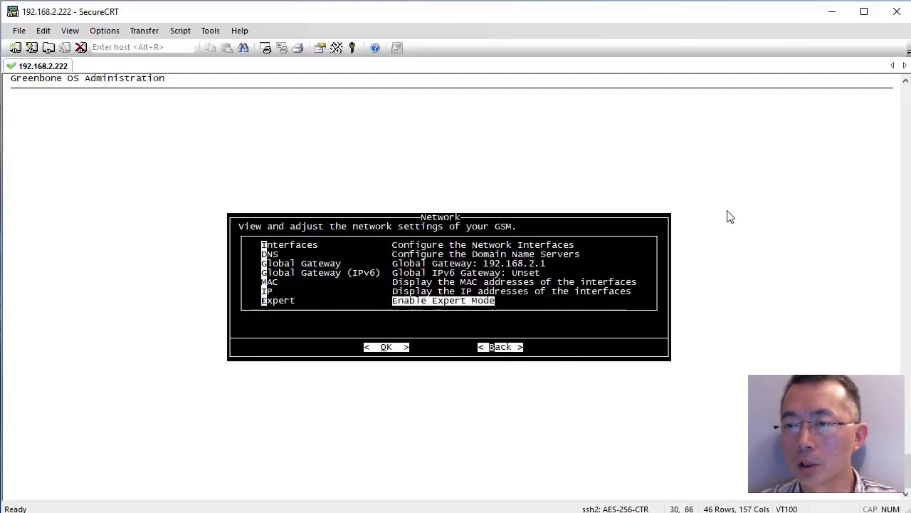
key(Return)
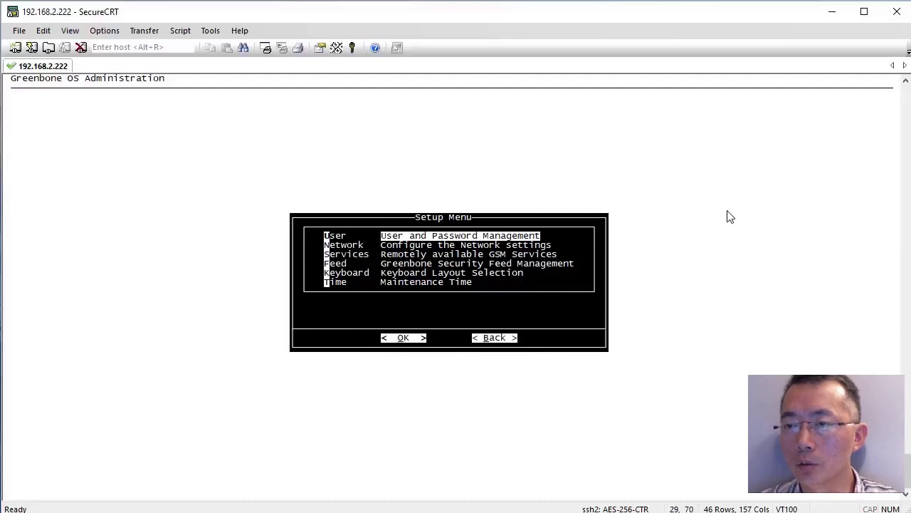
Look at the Greenbone Security Feed settings, then return to the main menu.
key(Down)
key(Down)
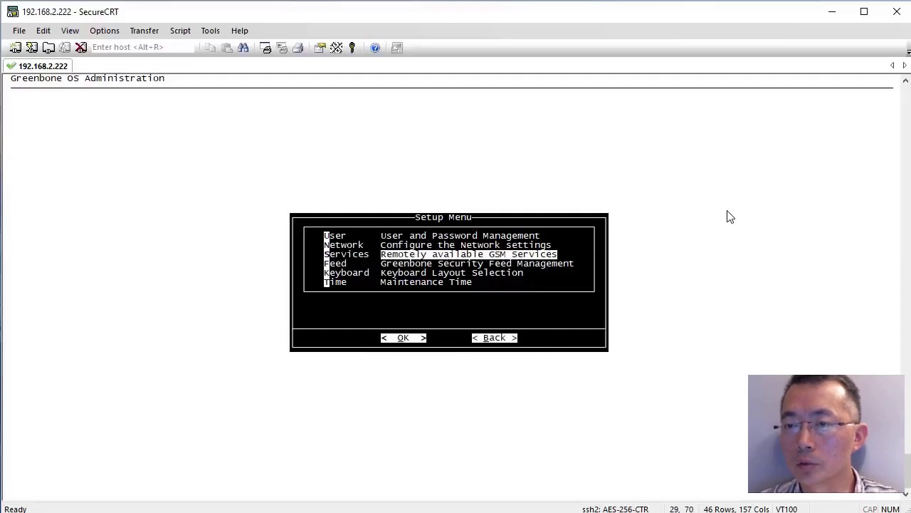
key(Down)
key(Return)
key(Tab)
key(Return)
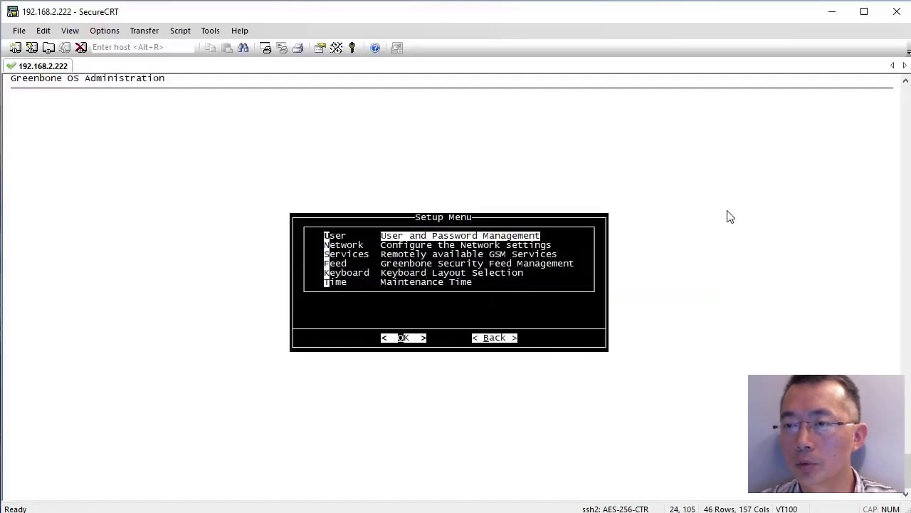
key(Tab)
key(Return)
Attempt the feed upgrade under Maintenance, dismiss the failure and return to the main menu.
key(Down)
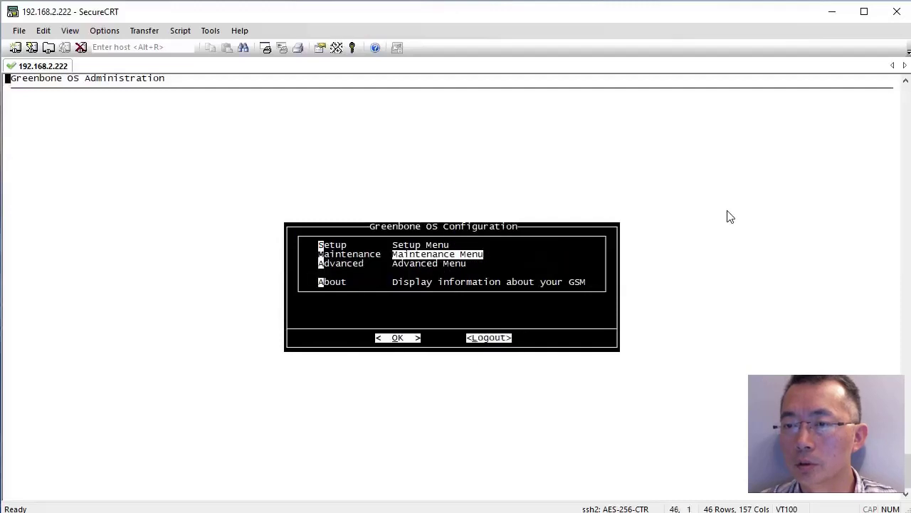
key(Return)
key(Return)
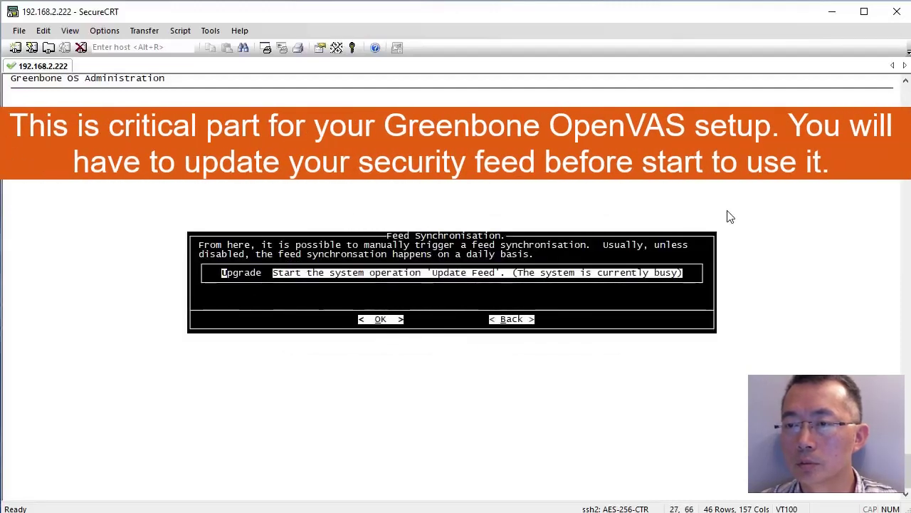
key(Return)
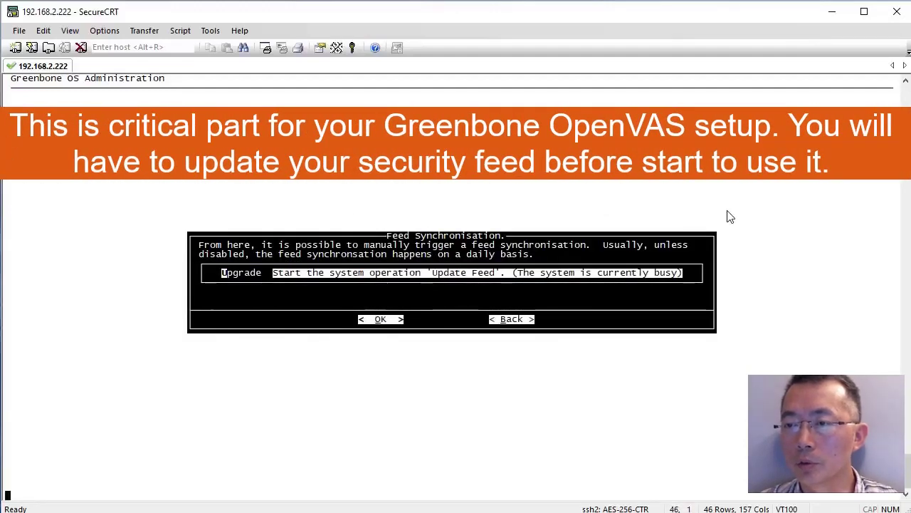
key(Return)
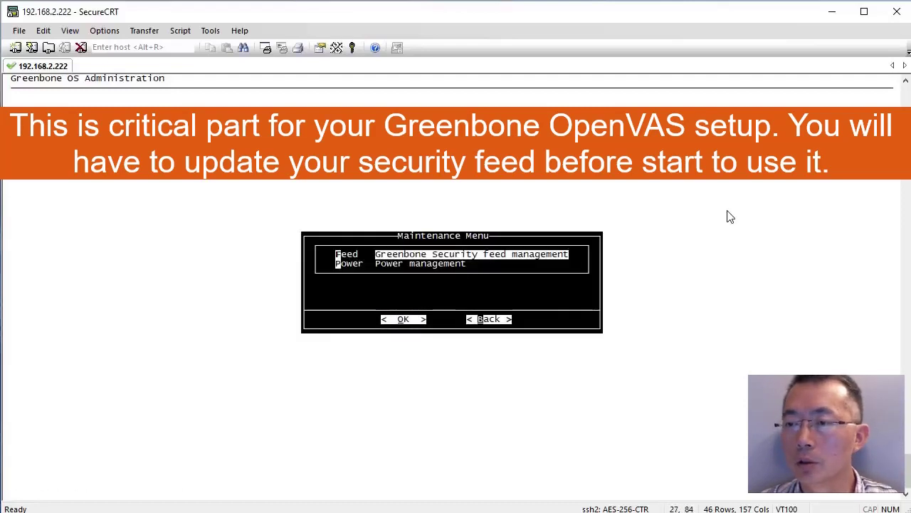
key(Tab)
key(Return)
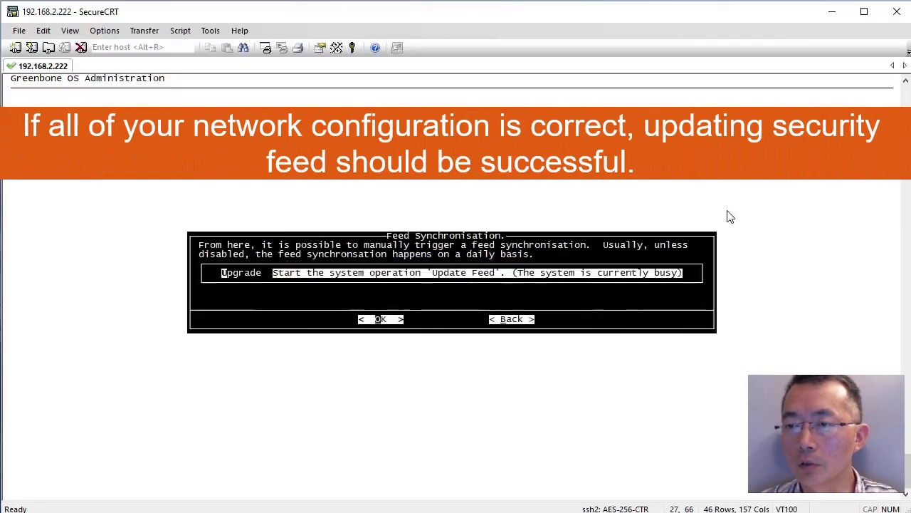
key(Tab)
key(Return)
key(Tab)
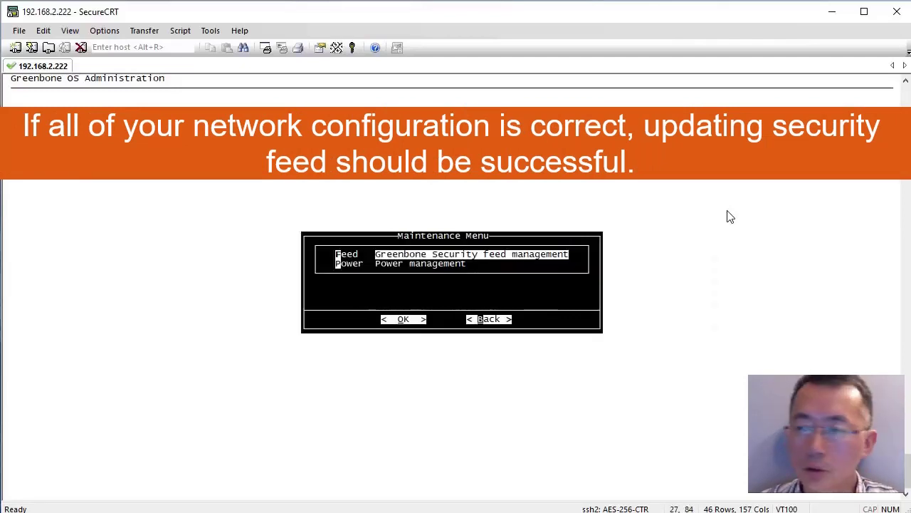
key(Return)
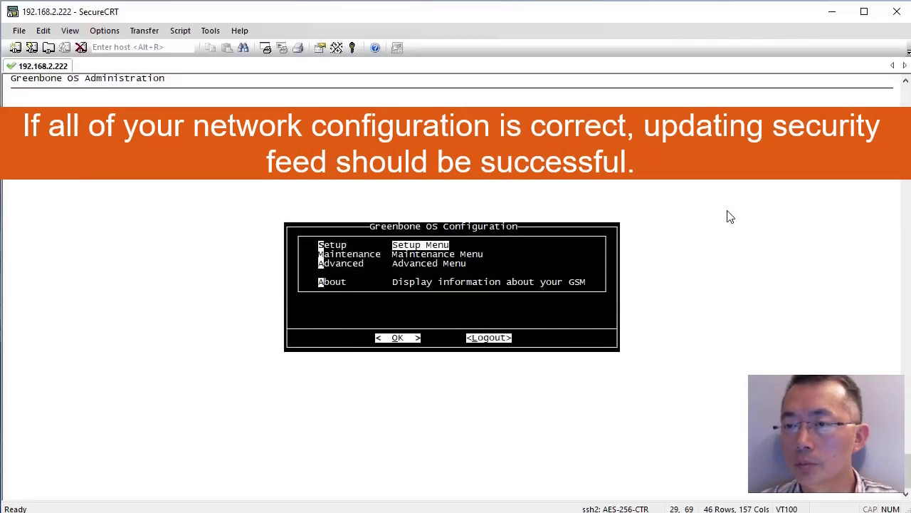
Go to Advanced > Support > Shell to request the GSM command shell.
key(Down)
key(Down)
key(Return)
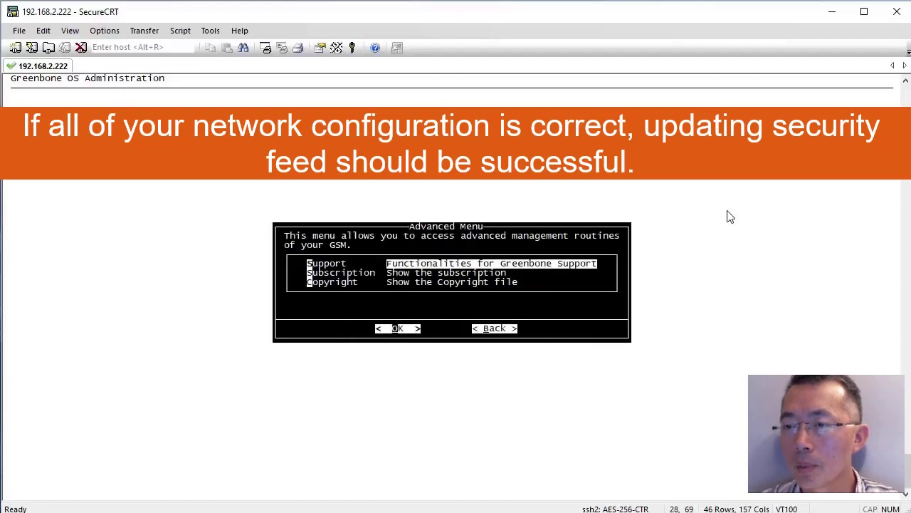
key(Down)
key(Up)
key(Return)
key(Down)
key(Return)
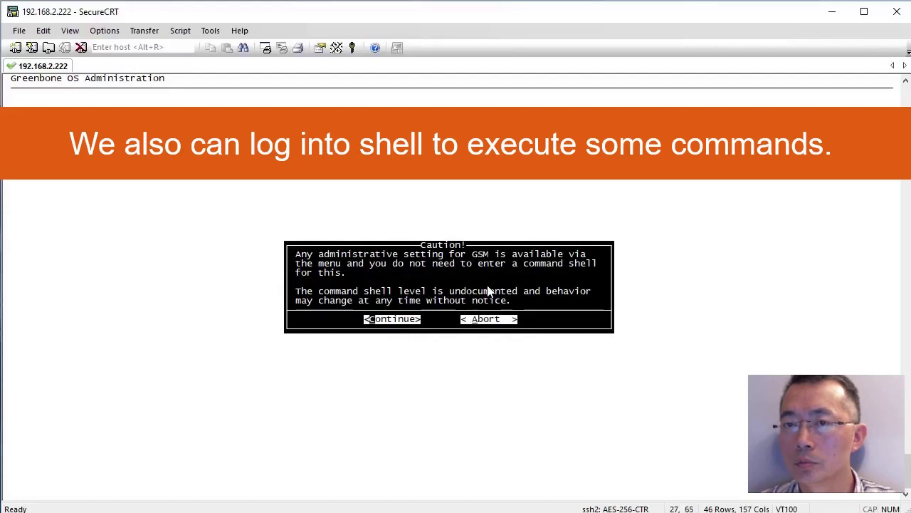
In the shell, run /usr/sbin/openvasmd --rebuild --progress, then exit back to the Advanced Menu.
key(Return)
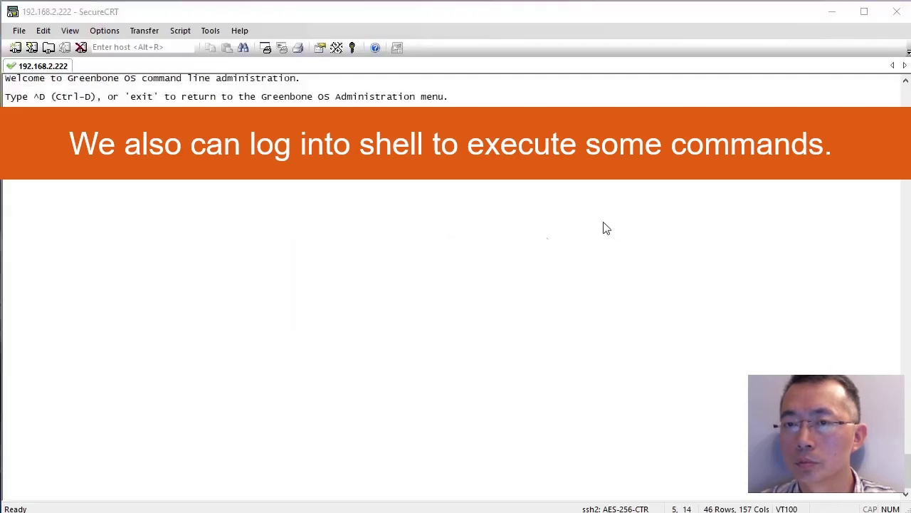
click(541, 237)
text(/usr/s)
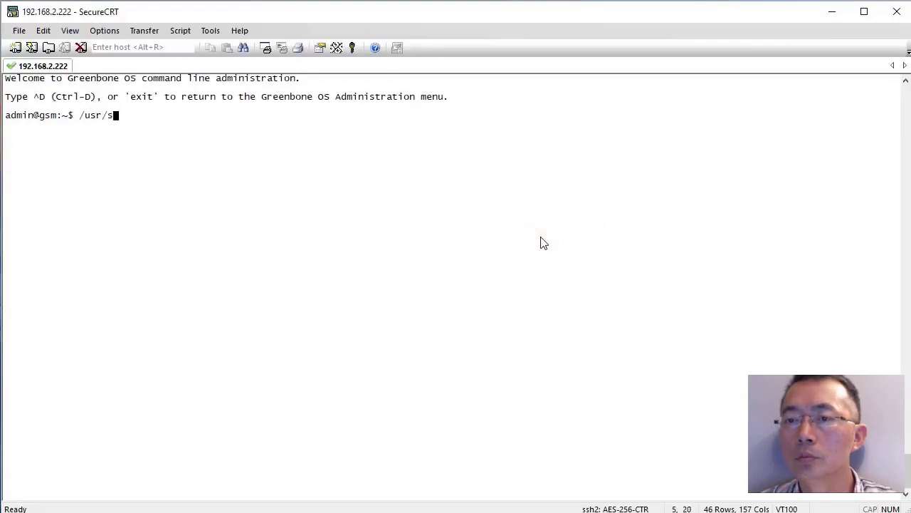
text(bin/openvas)
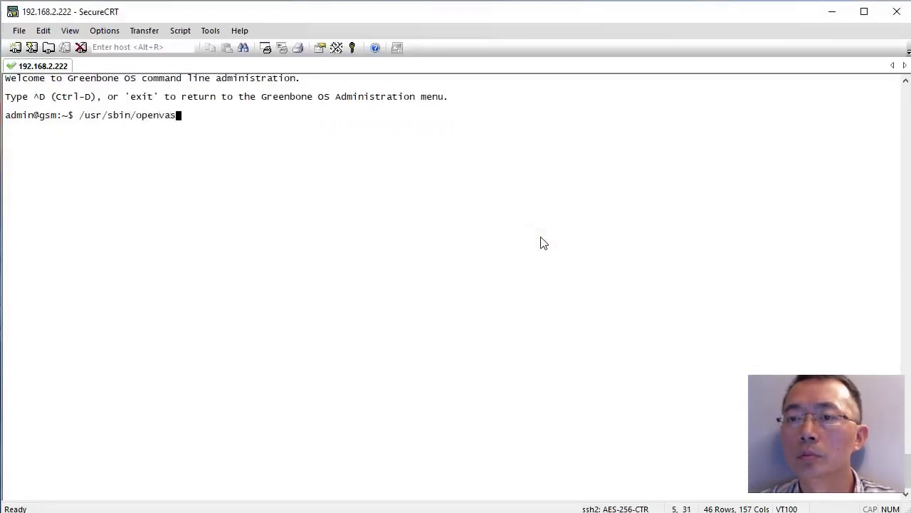
text(md --rebuild --)
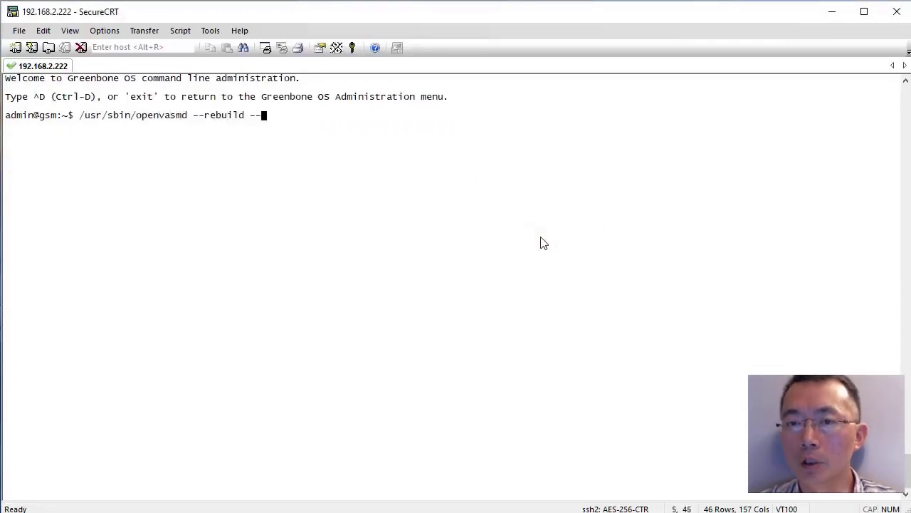
text(progress)
key(Return)
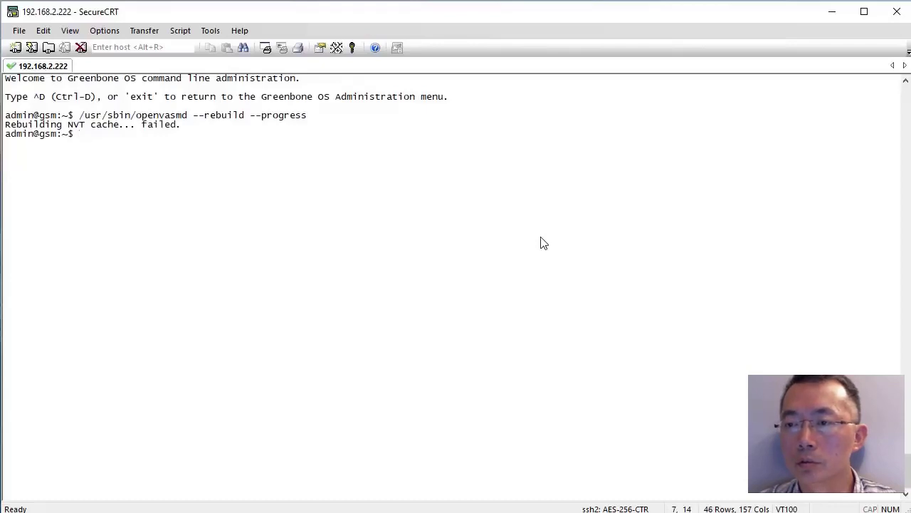
text(exit)
key(Return)
View the About screen showing GOS 4.2.10, then log out and confirm terminating the session.
key(c)
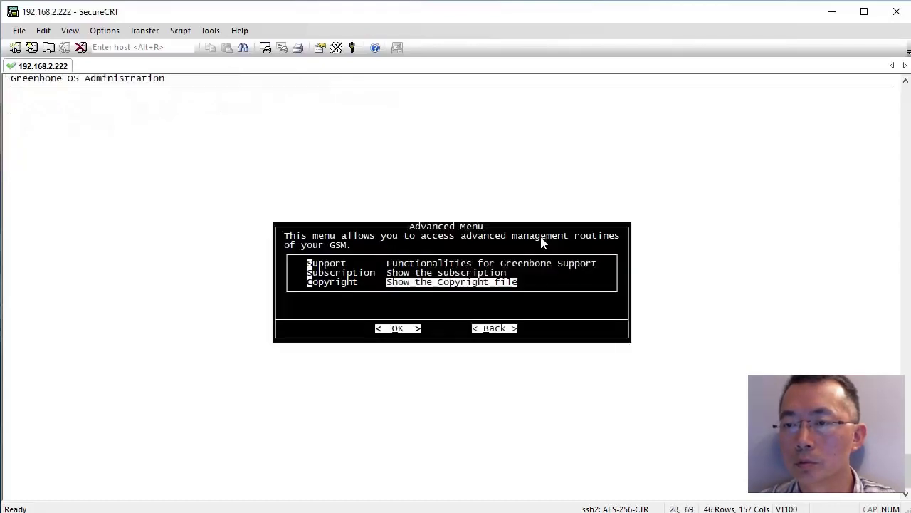
key(Escape)
key(Down)
key(Down)
key(Down)
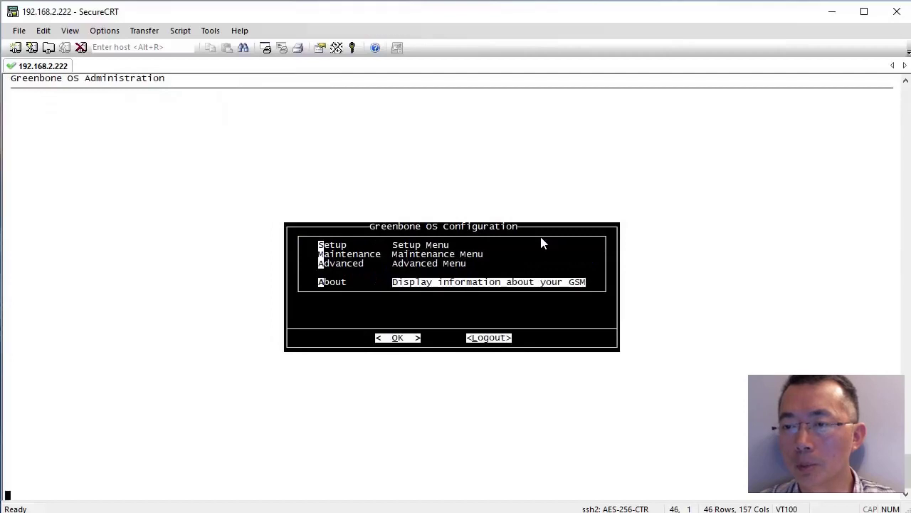
key(Return)
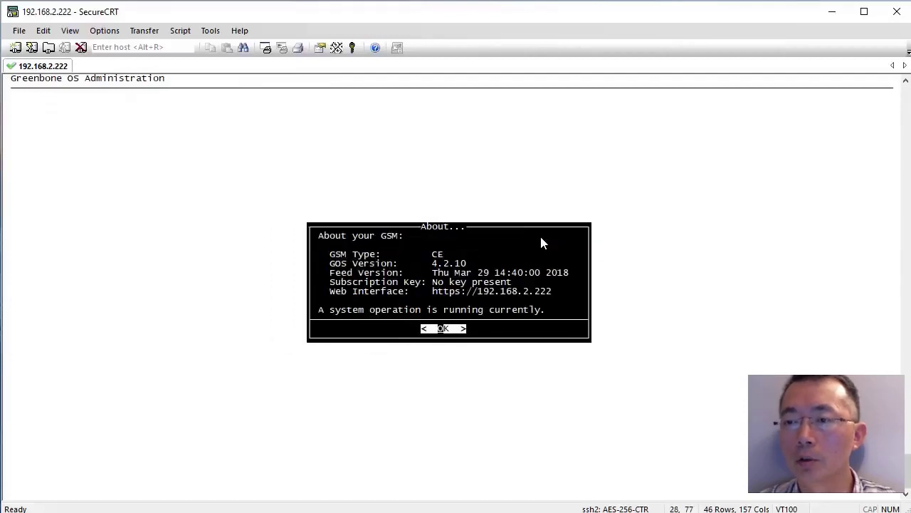
key(Return)
key(Escape)
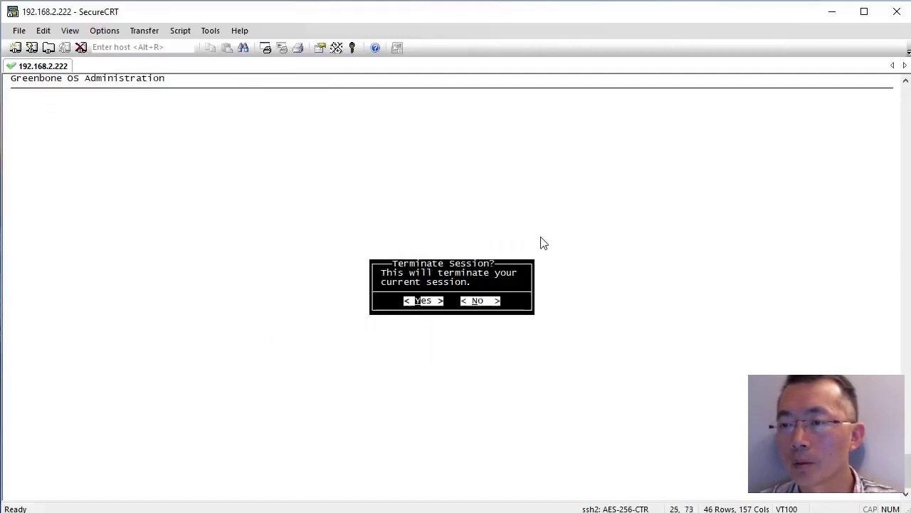
key(Return)
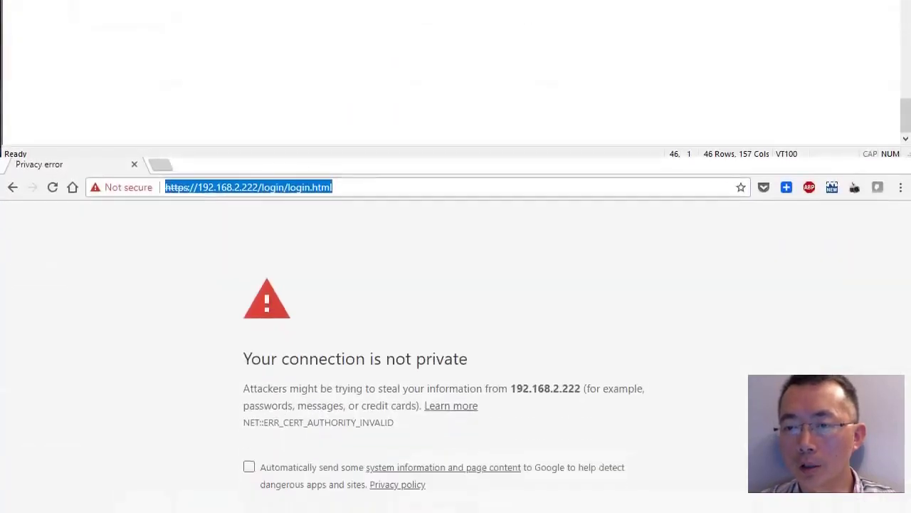
Proceed past the 192.168.2.222 certificate warning and log in with the web-interface credentials.
click(278, 403)
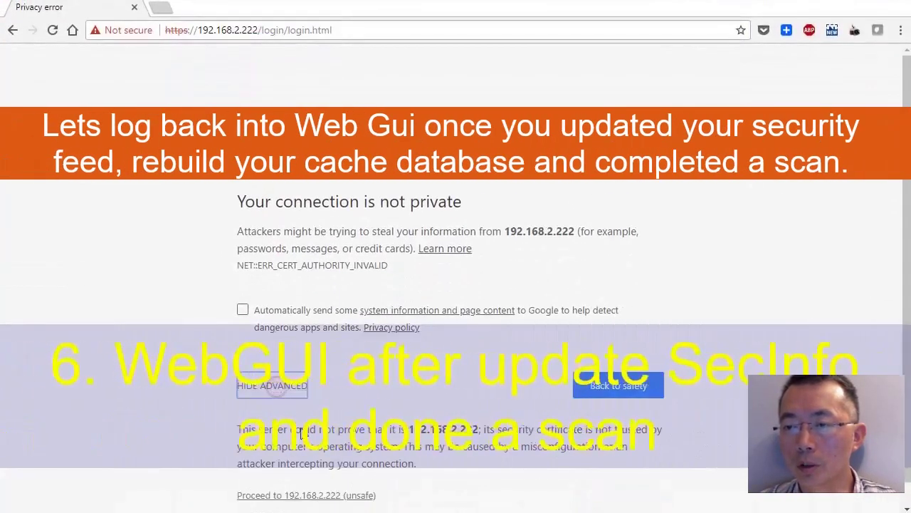
scroll(302, 477, down, 1)
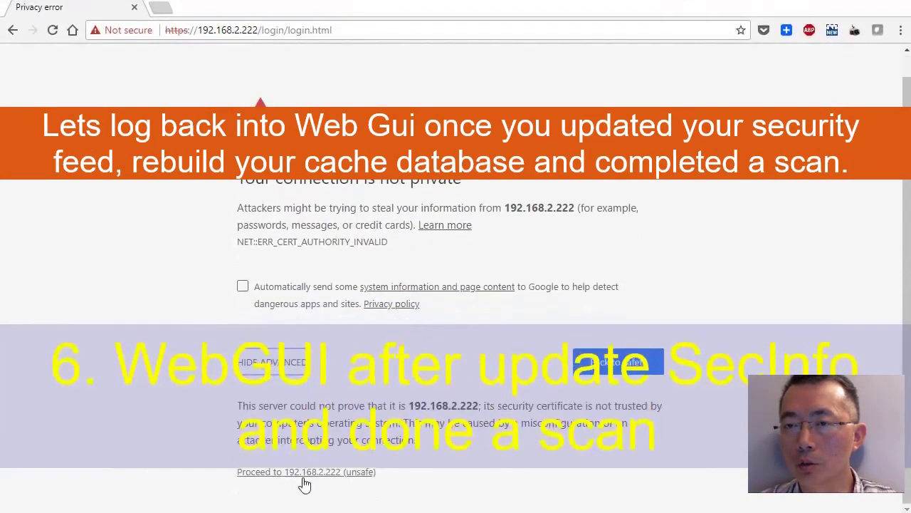
click(306, 472)
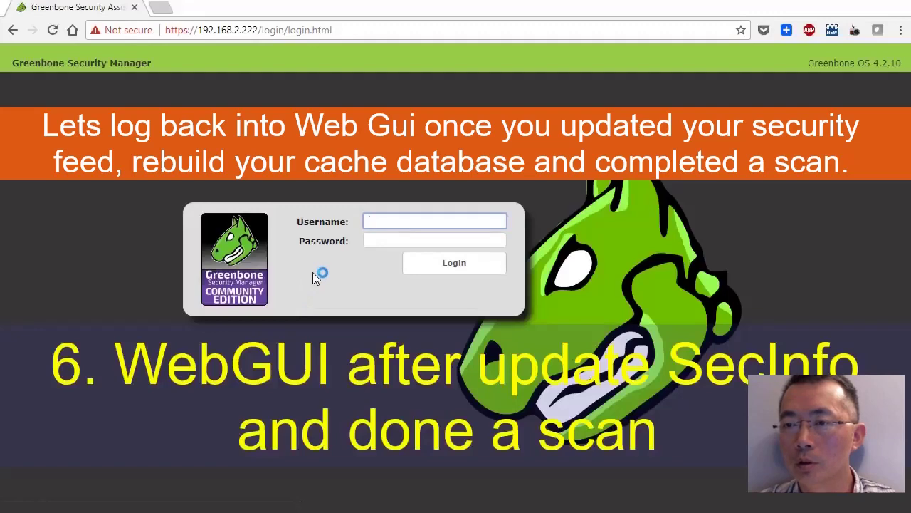
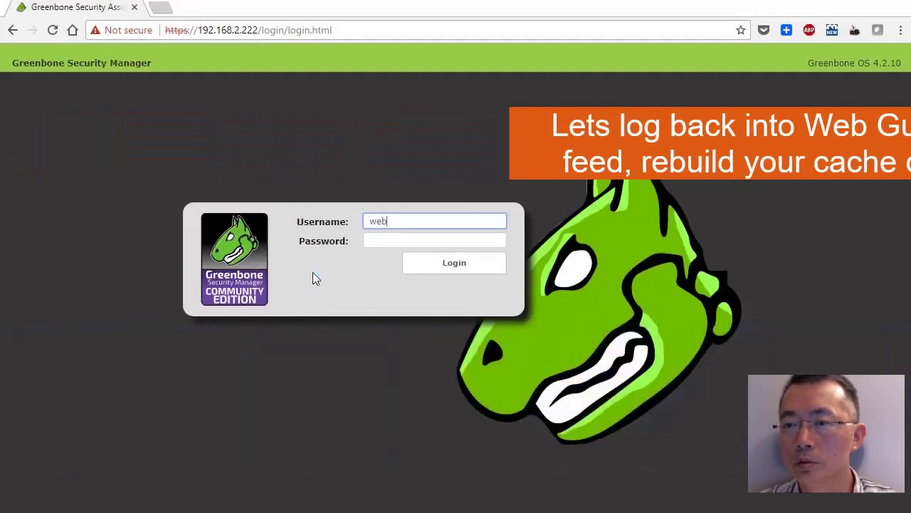
key(Tab)
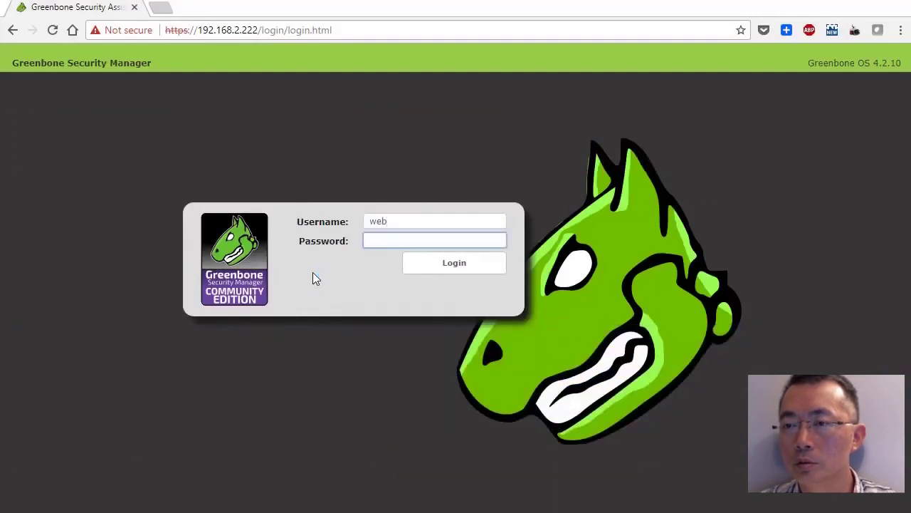
key(Return)
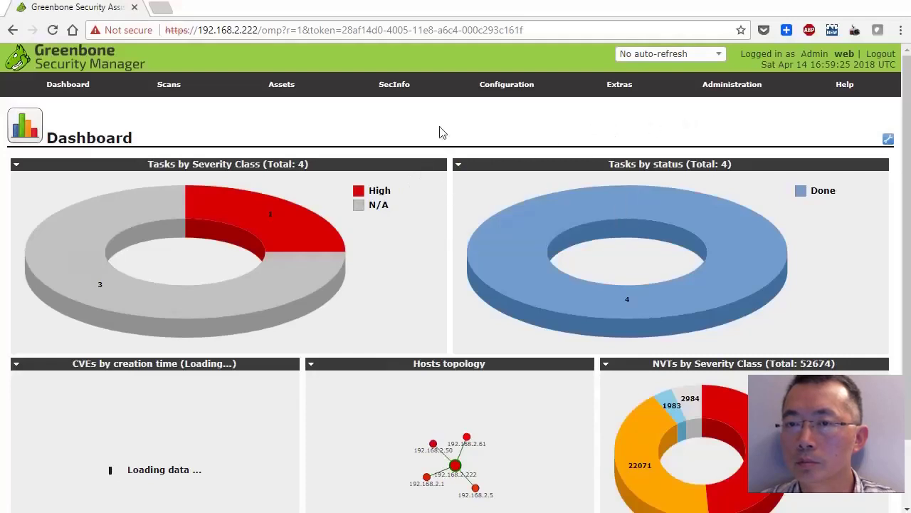
Scroll through the dashboard charts, then zoom and drag the Hosts topology to show all five hosts.
mouse_move(173, 90)
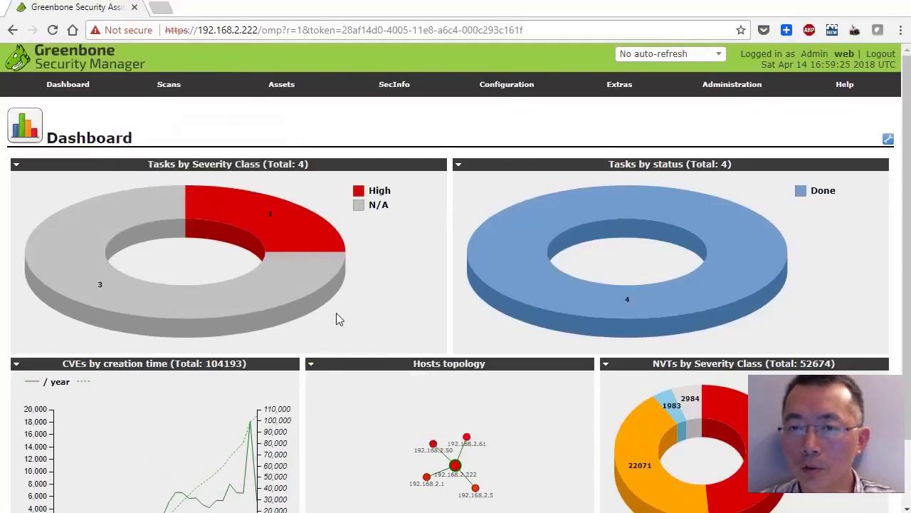
scroll(336, 319, down, 1)
scroll(337, 319, up, 1)
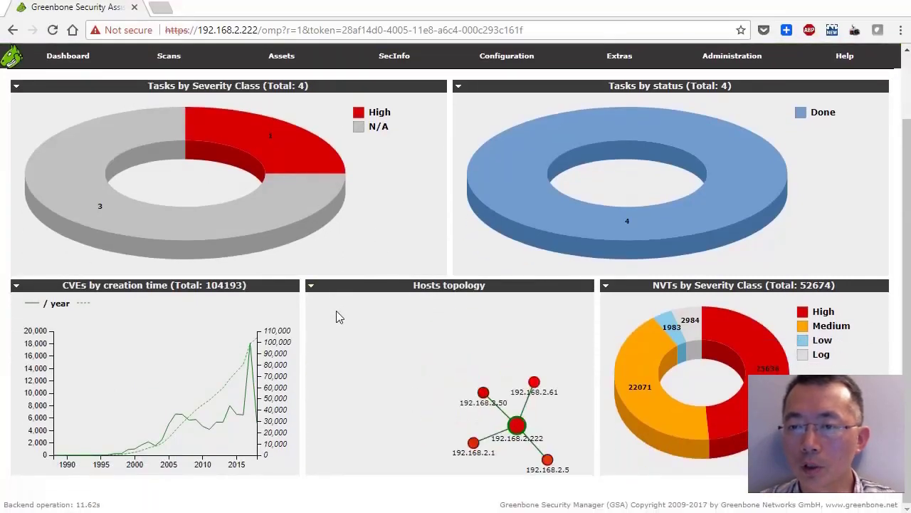
scroll(336, 318, up, 1)
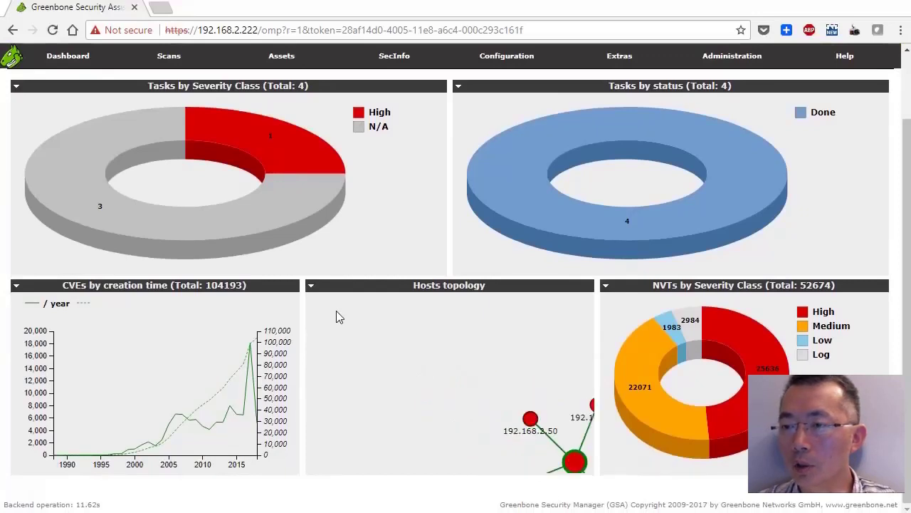
scroll(336, 310, down, 1)
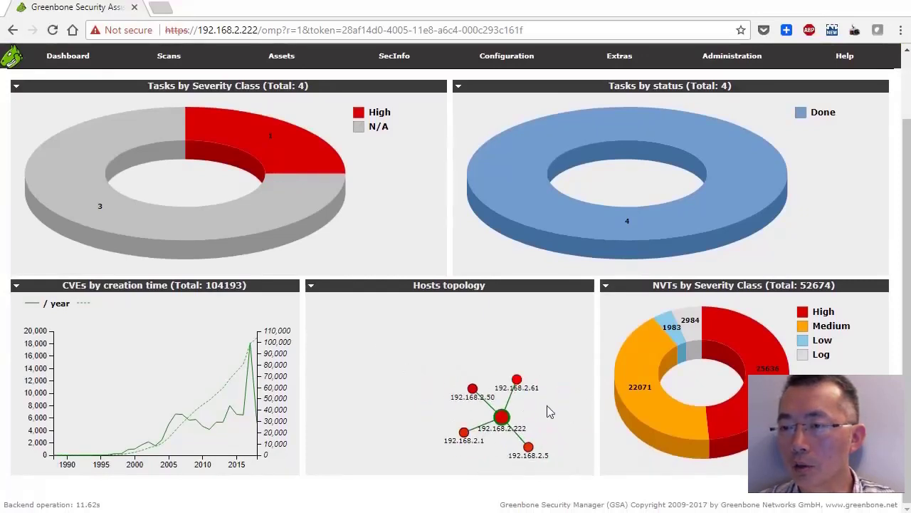
drag(547, 405, 511, 359)
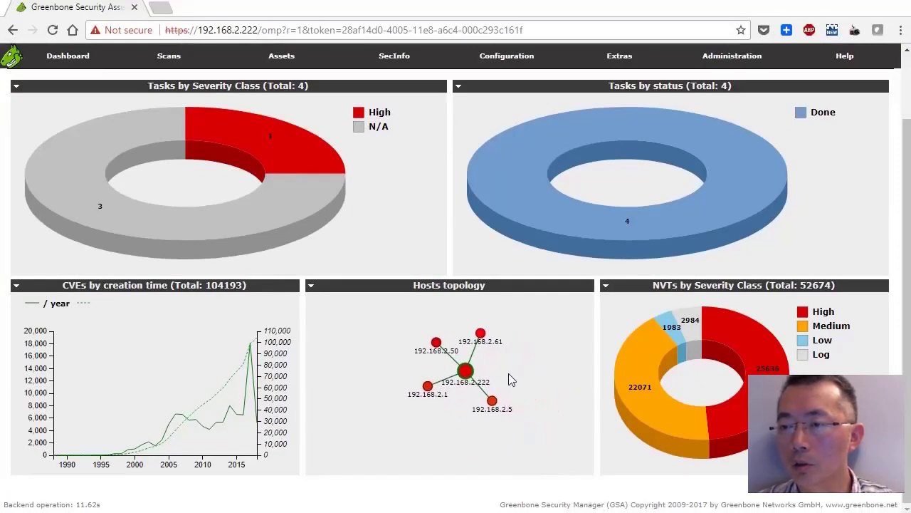
scroll(503, 377, up, 1)
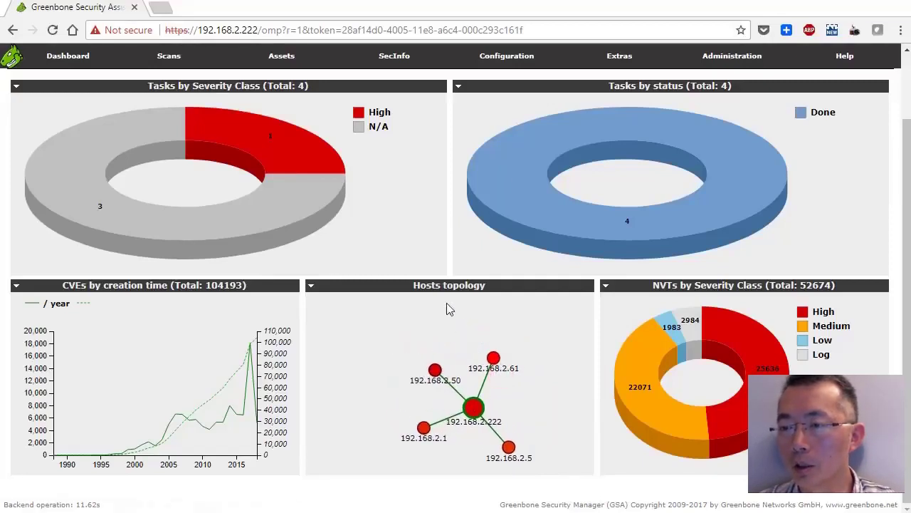
Show the Scans Dashboard, then switch to the Targets list showing all four targets.
mouse_move(185, 67)
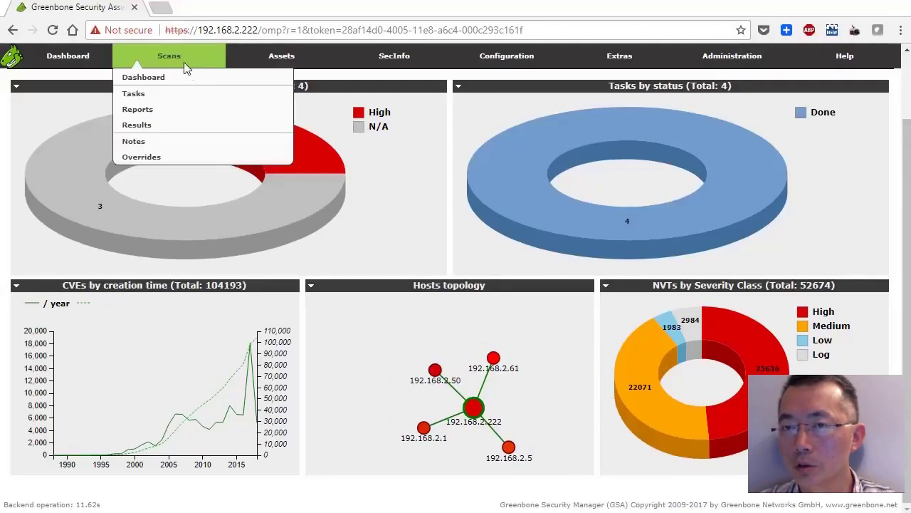
click(146, 77)
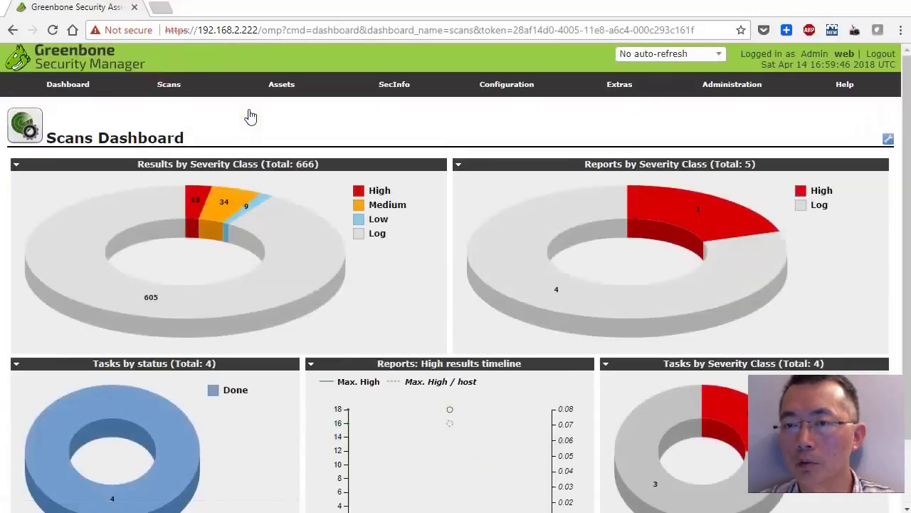
mouse_move(240, 91)
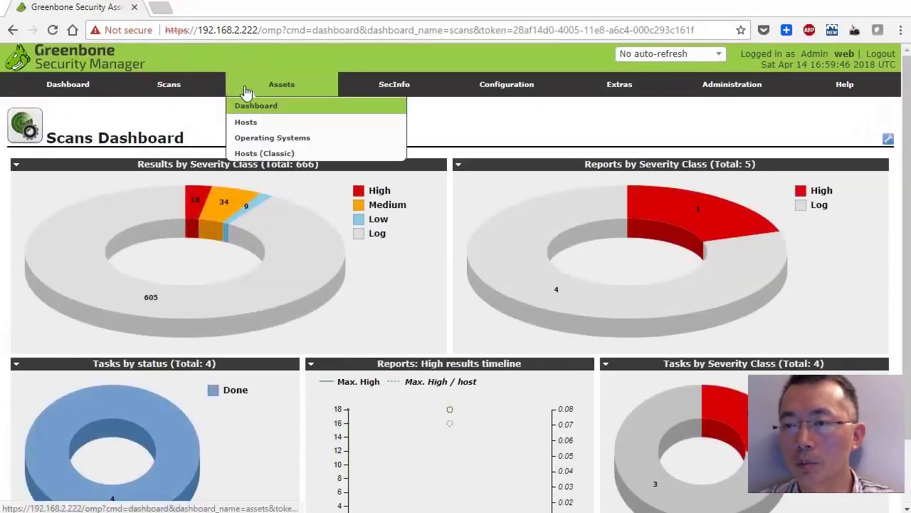
mouse_move(423, 94)
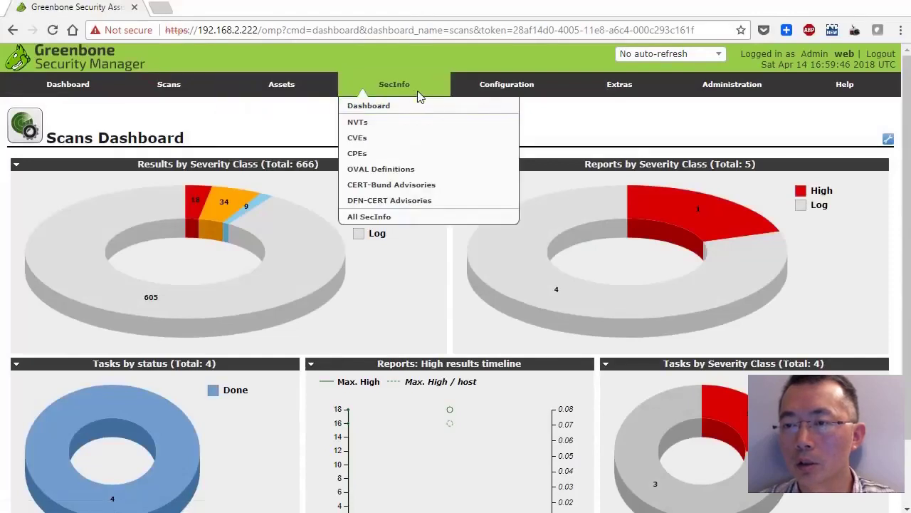
mouse_move(511, 91)
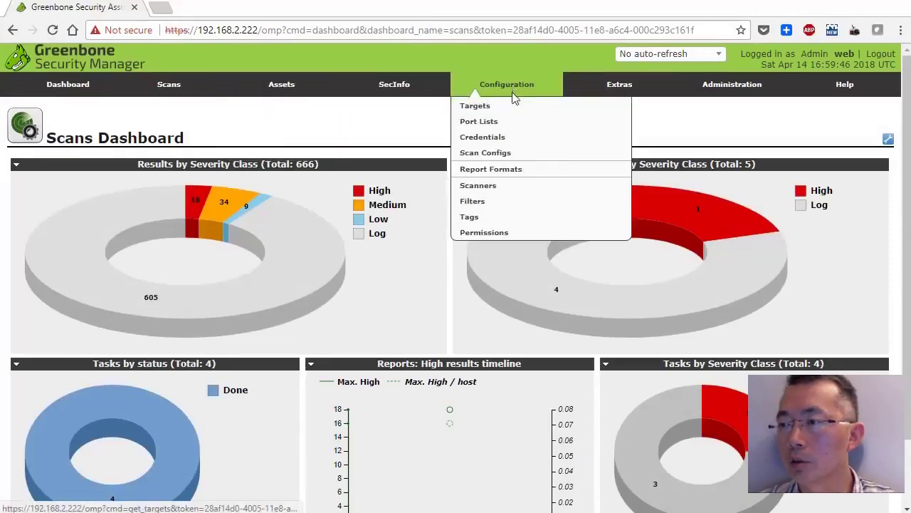
click(510, 107)
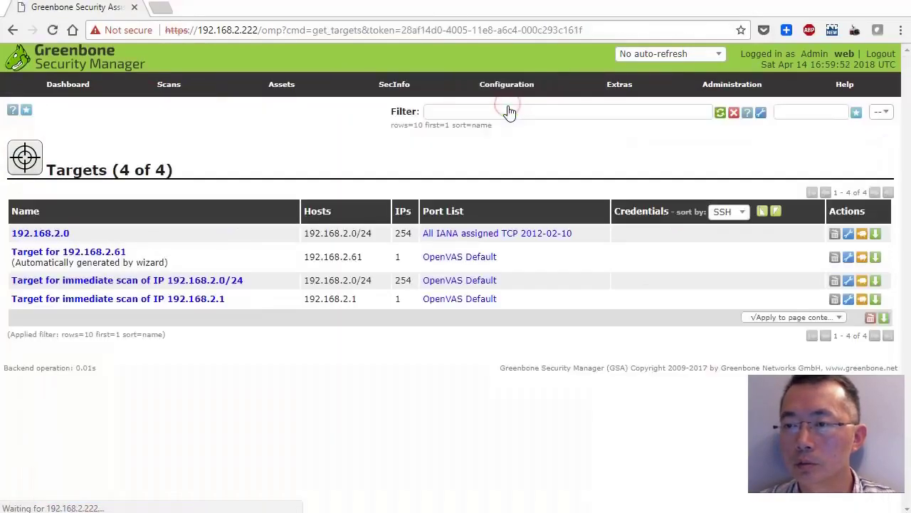
Open the 192.168.2.0 target's details: hosts 192.168.2.0/24, All IANA assigned TCP port list.
click(55, 235)
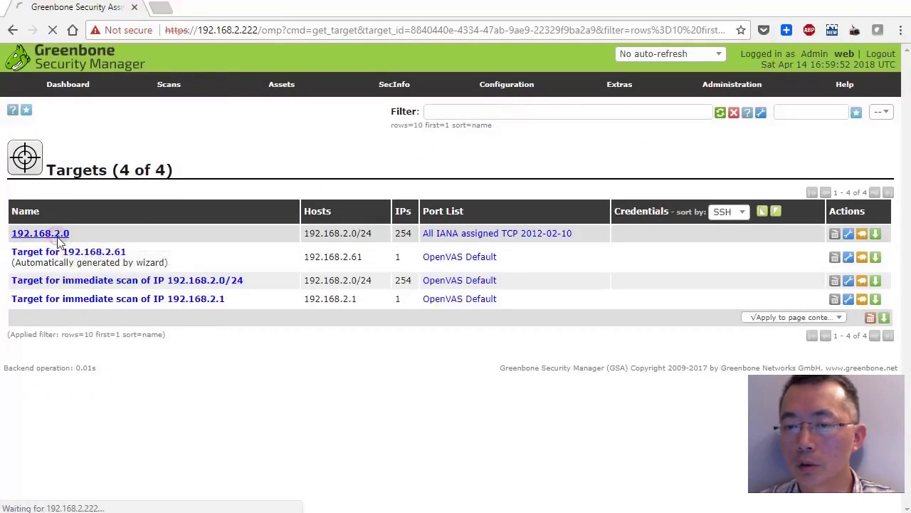
scroll(343, 289, down, 1)
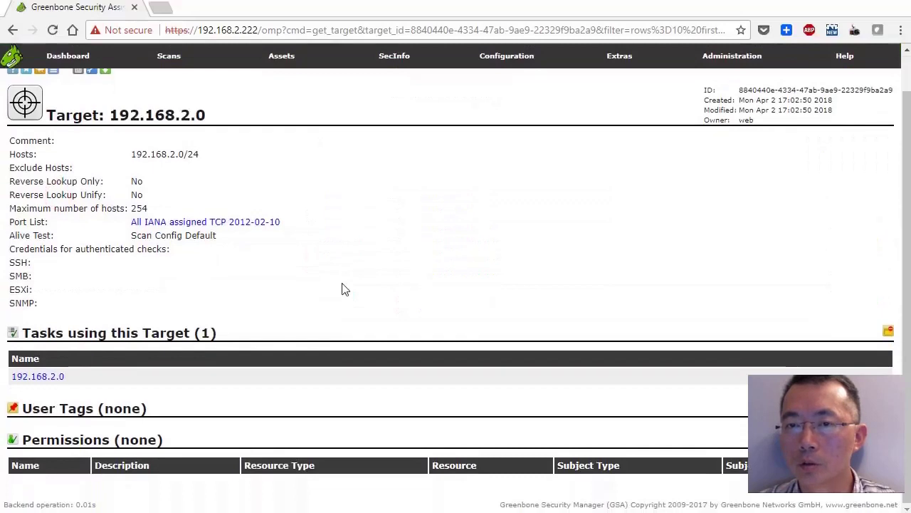
scroll(342, 289, up, 1)
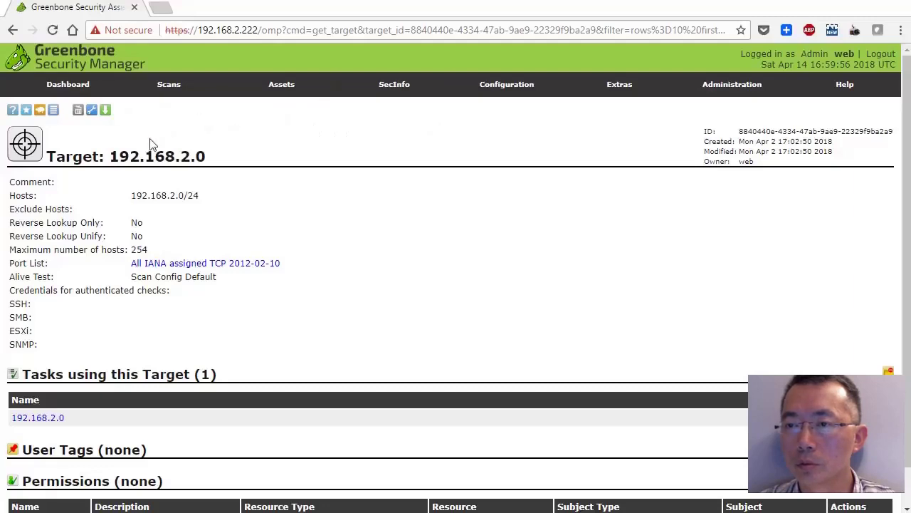
mouse_move(420, 89)
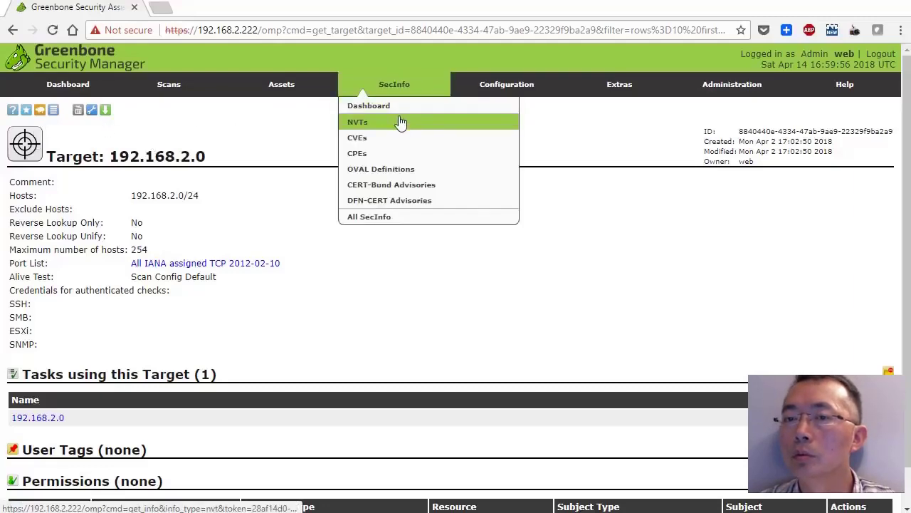
Show the SecInfo Dashboard and scroll through its NVT, CVE and CERT-Bund advisory charts.
click(400, 110)
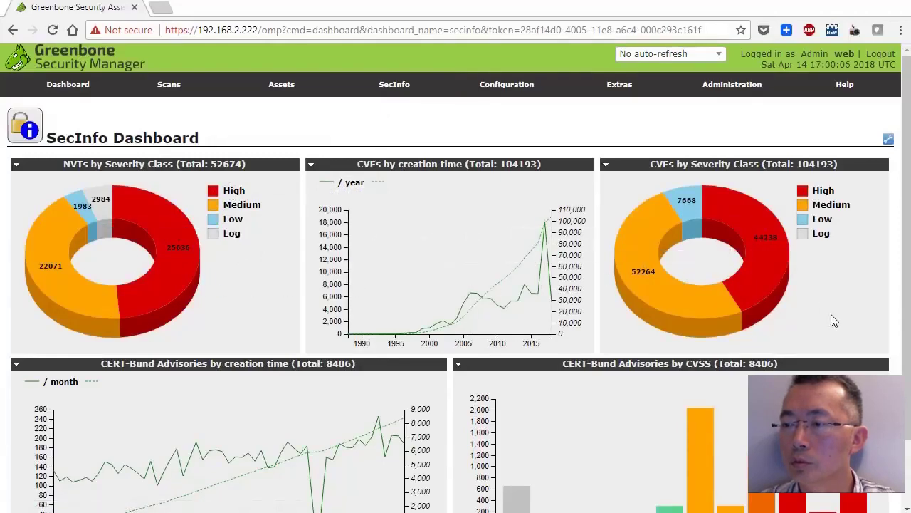
scroll(832, 317, down, 2)
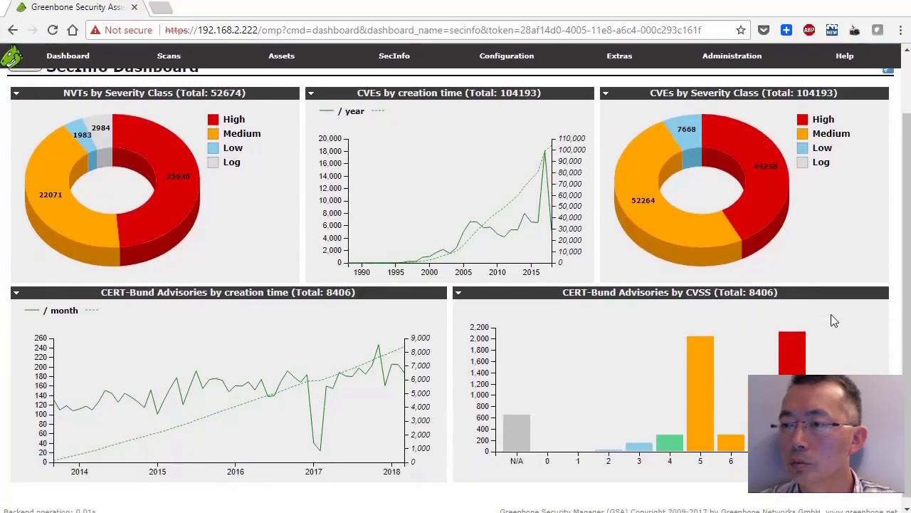
scroll(831, 314, up, 2)
mouse_move(500, 98)
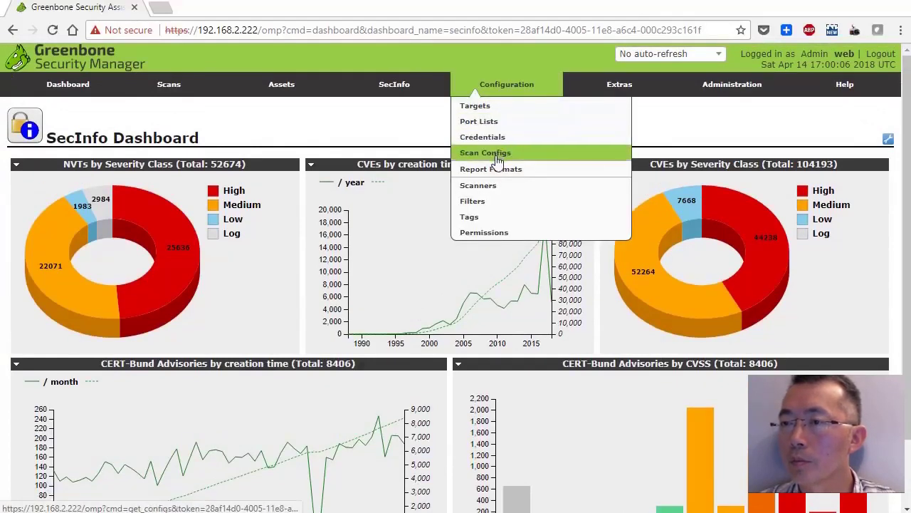
Browse the eight scan configs, then the All SecInfo listing, then the Users list.
click(497, 154)
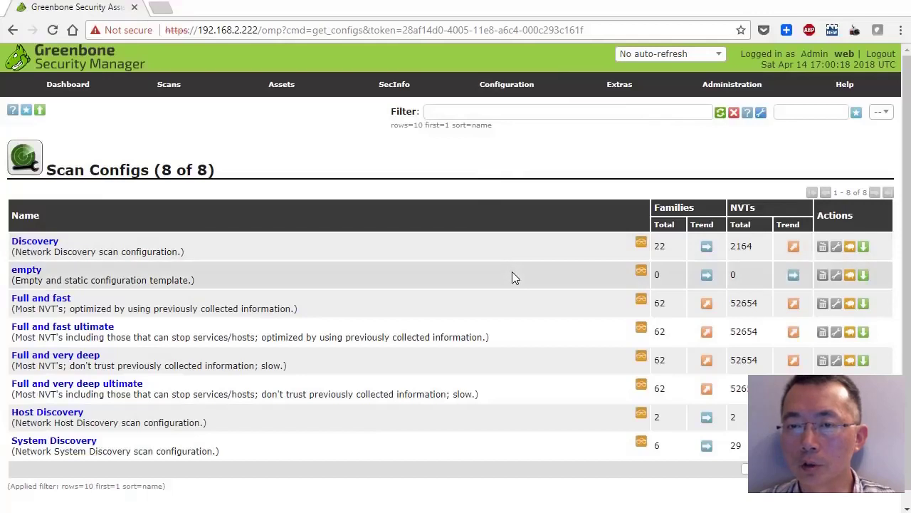
scroll(512, 273, down, 1)
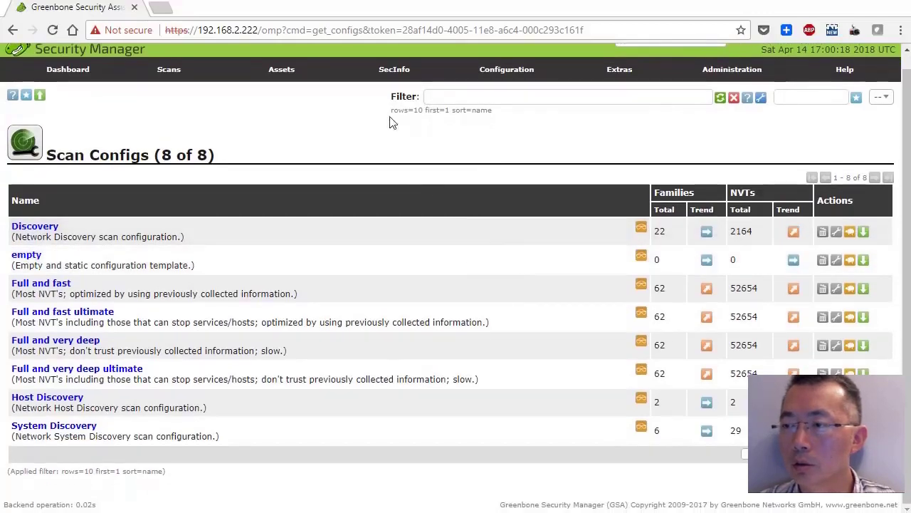
mouse_move(390, 81)
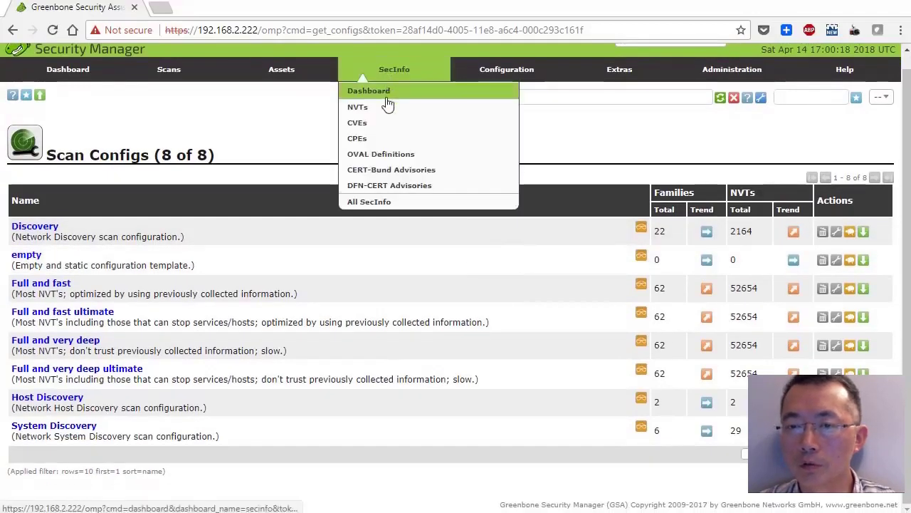
click(370, 209)
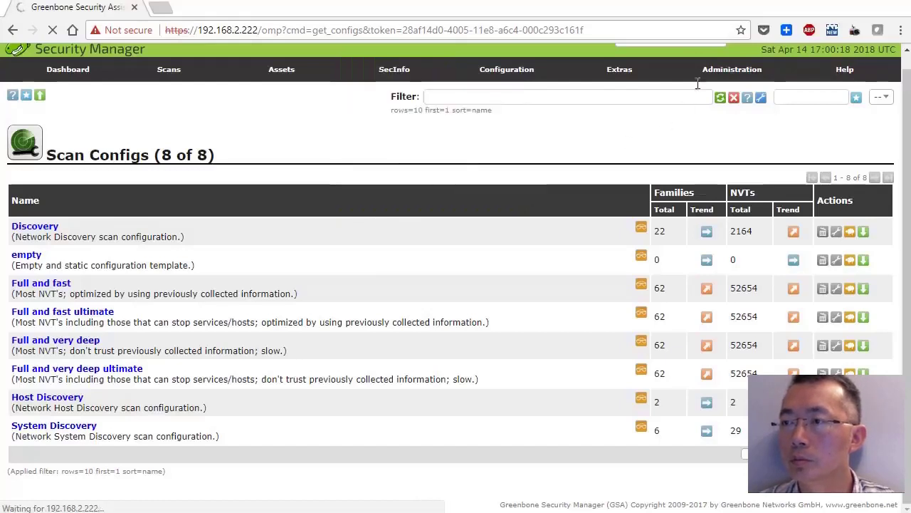
mouse_move(720, 76)
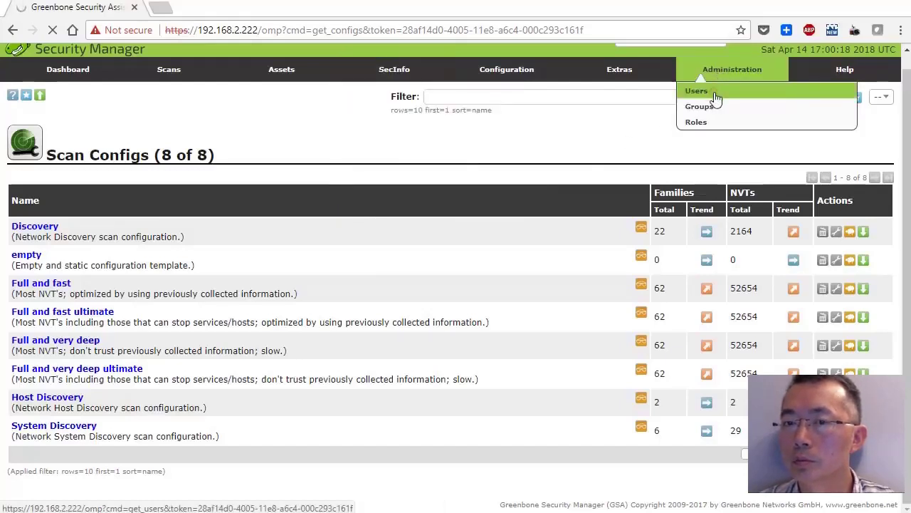
click(715, 97)
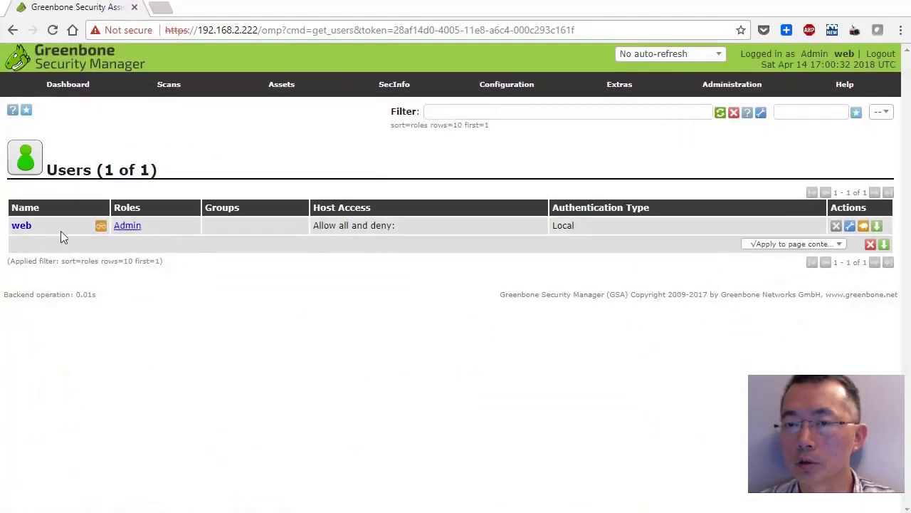
Return from the Users list to the Targets list with all four targets.
mouse_move(522, 88)
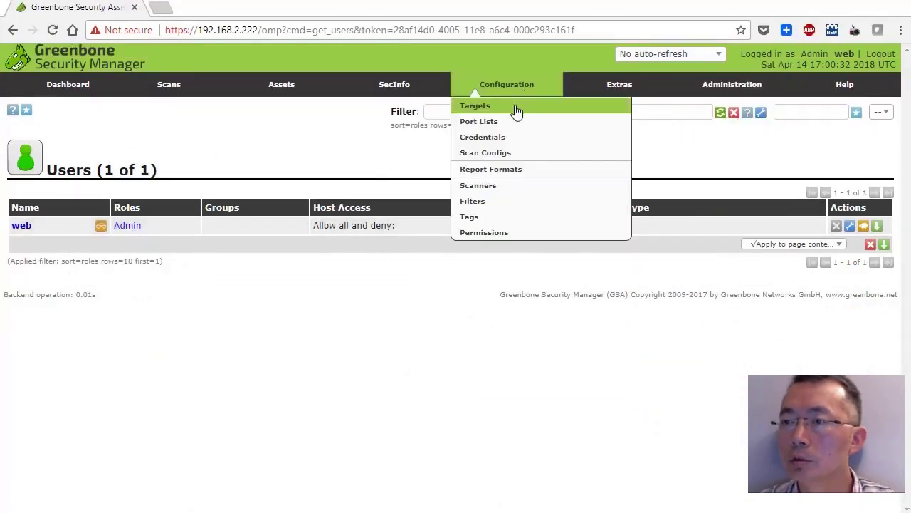
click(517, 108)
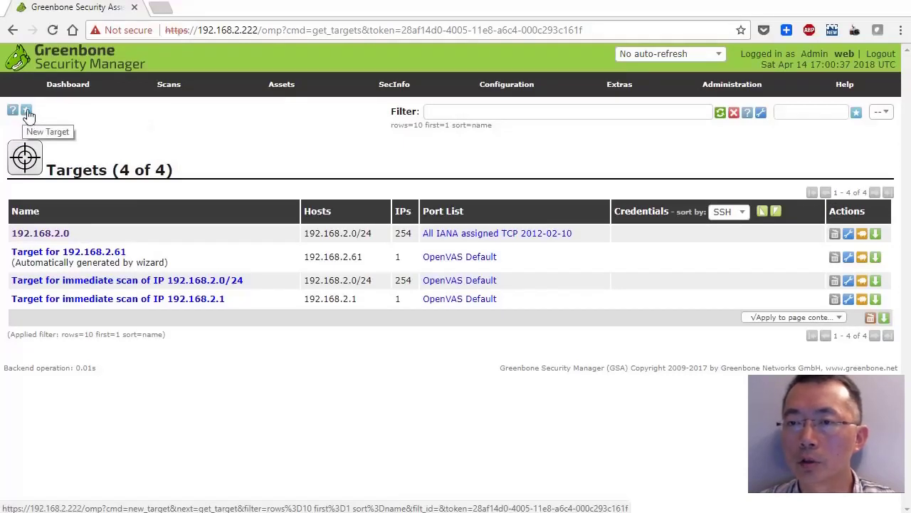
Preview the New Target form and close it without creating a target.
click(27, 112)
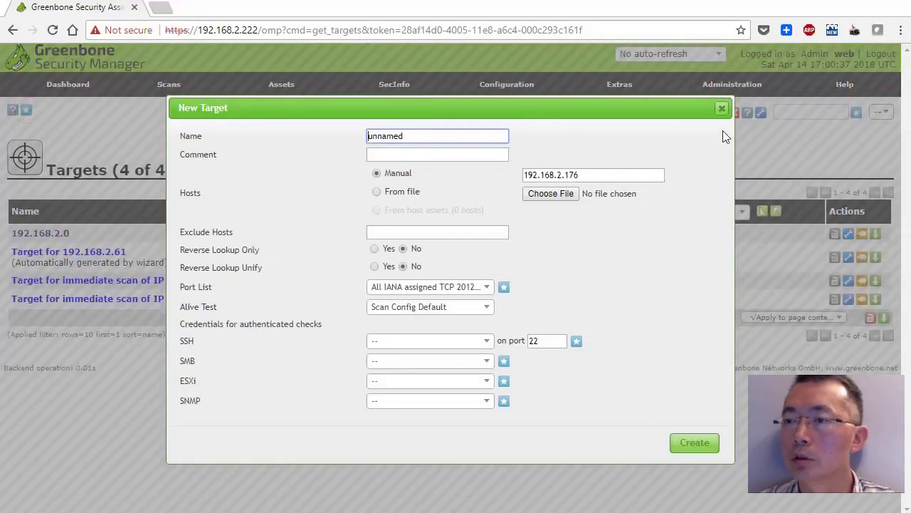
click(723, 110)
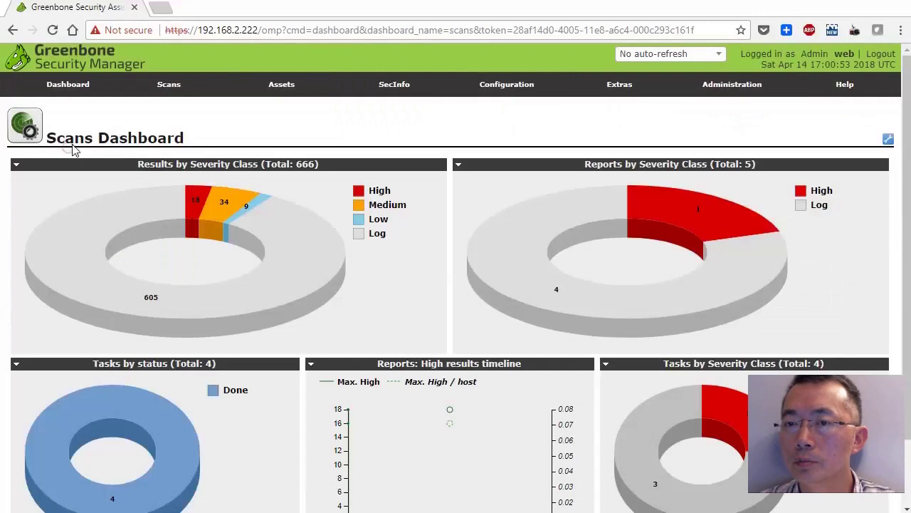
mouse_move(215, 94)
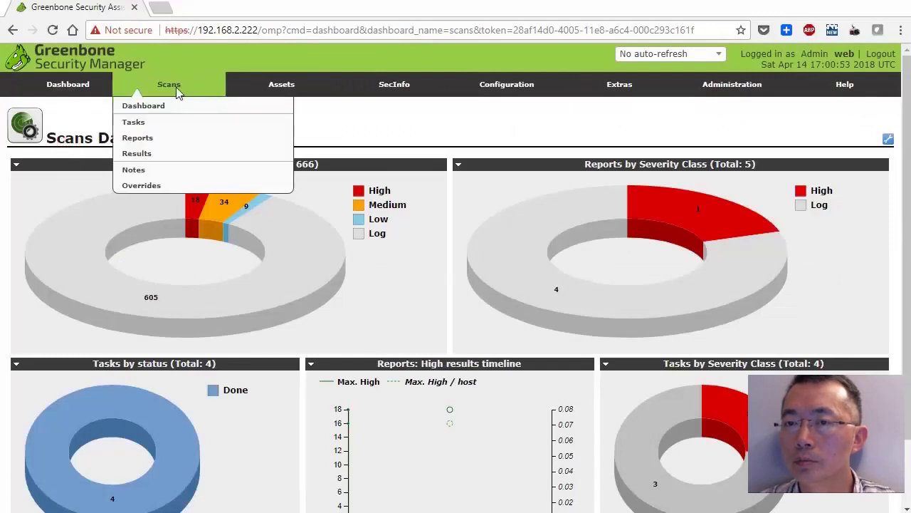
Show the Tasks list (4 of 4, all Done) and dismiss the New Task form unsaved.
click(159, 130)
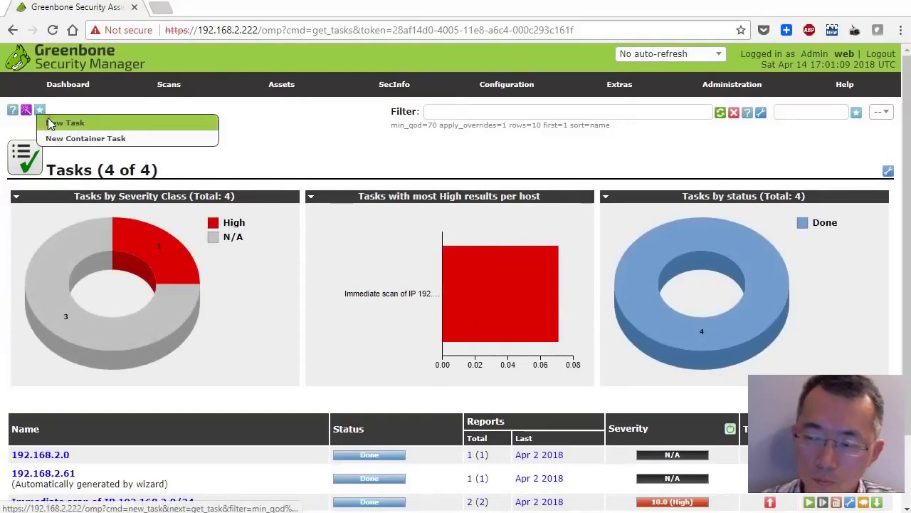
click(47, 119)
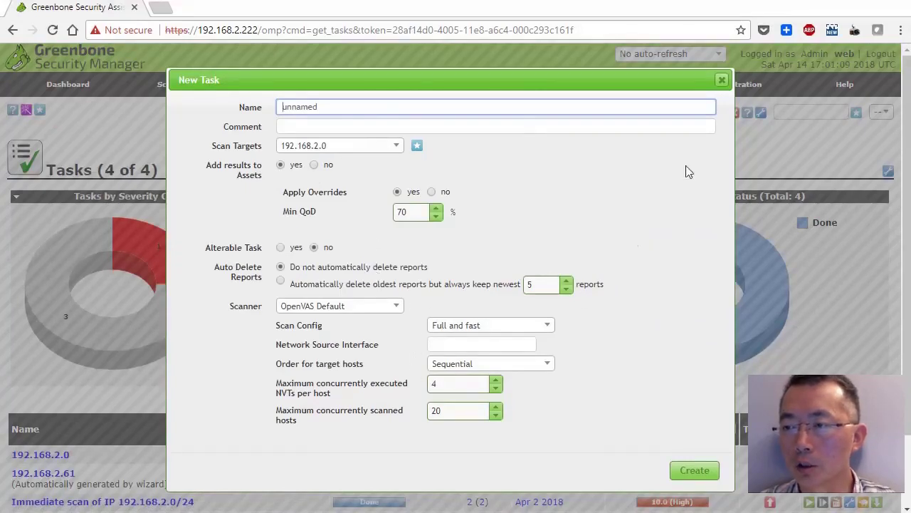
click(722, 80)
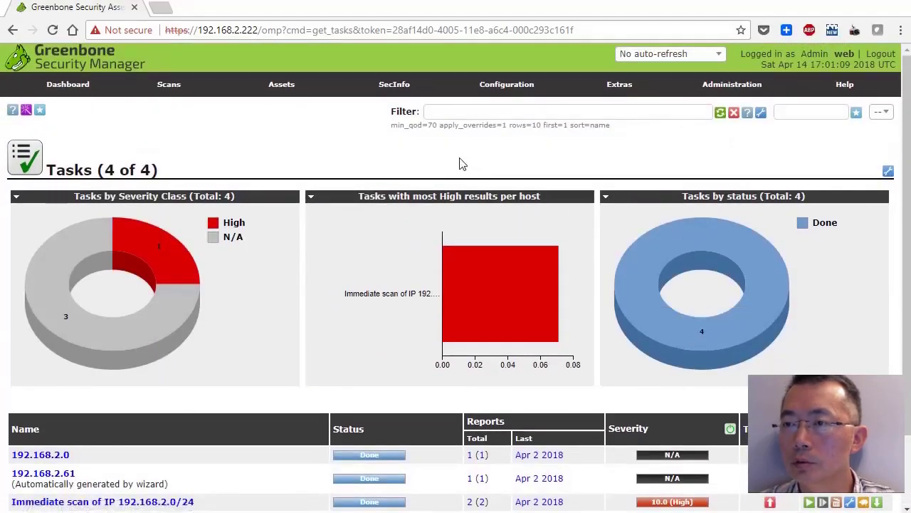
mouse_move(504, 85)
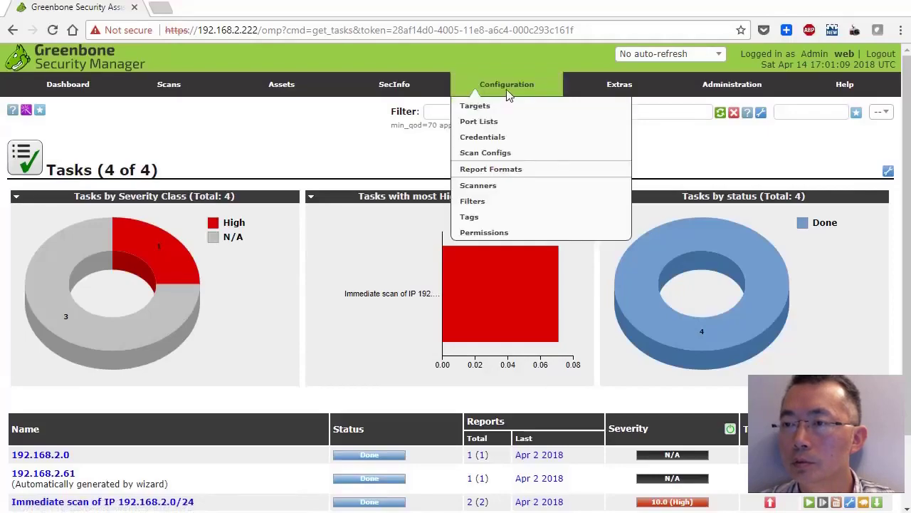